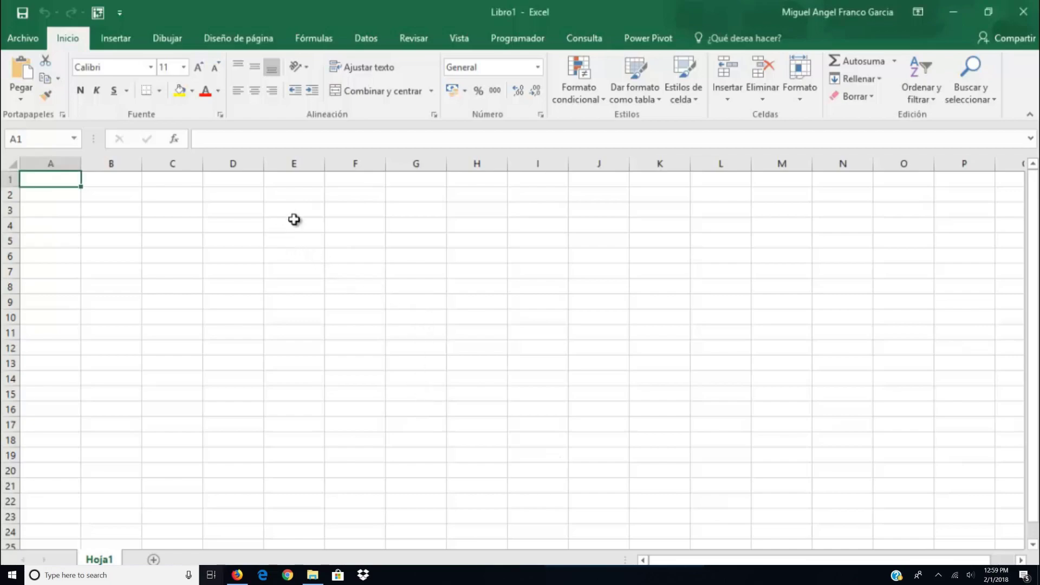
Step: Import VentasClaro.csv from the "4. ANEXAR CONSULTAS" folder as a text/CSV source and open it for editing in the query editor
click(379, 41)
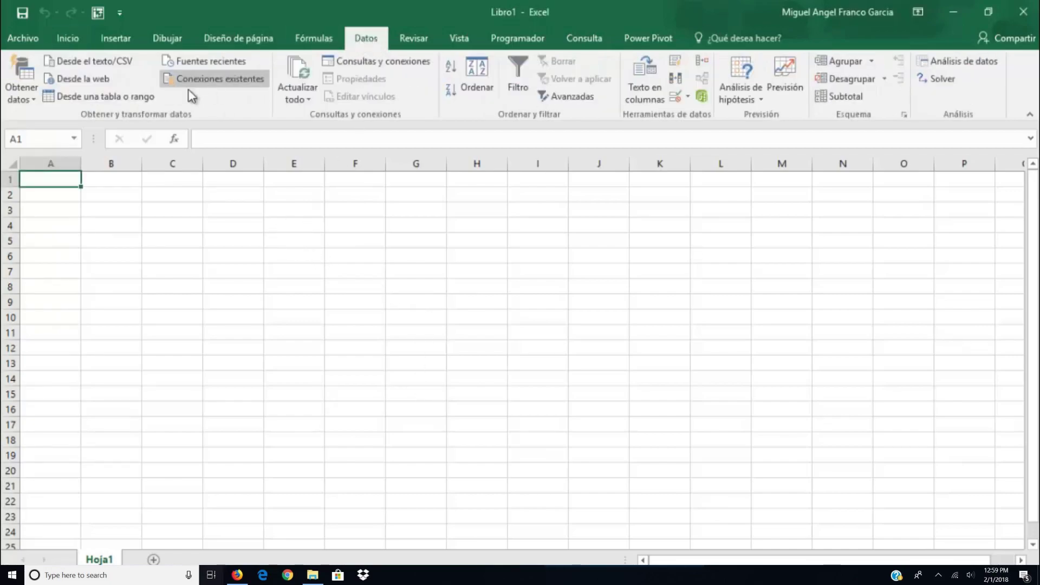
click(35, 99)
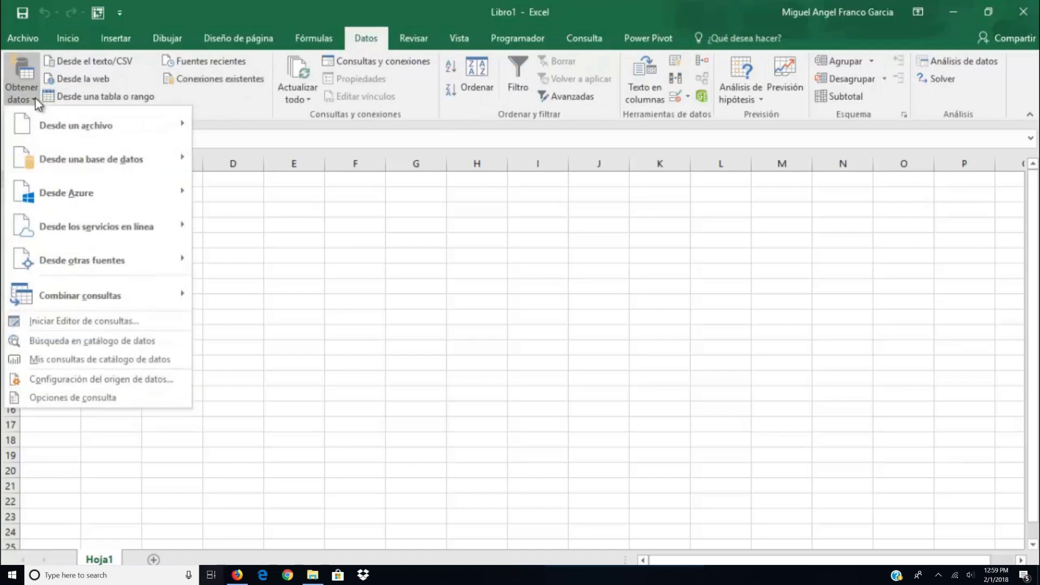
mouse_move(127, 129)
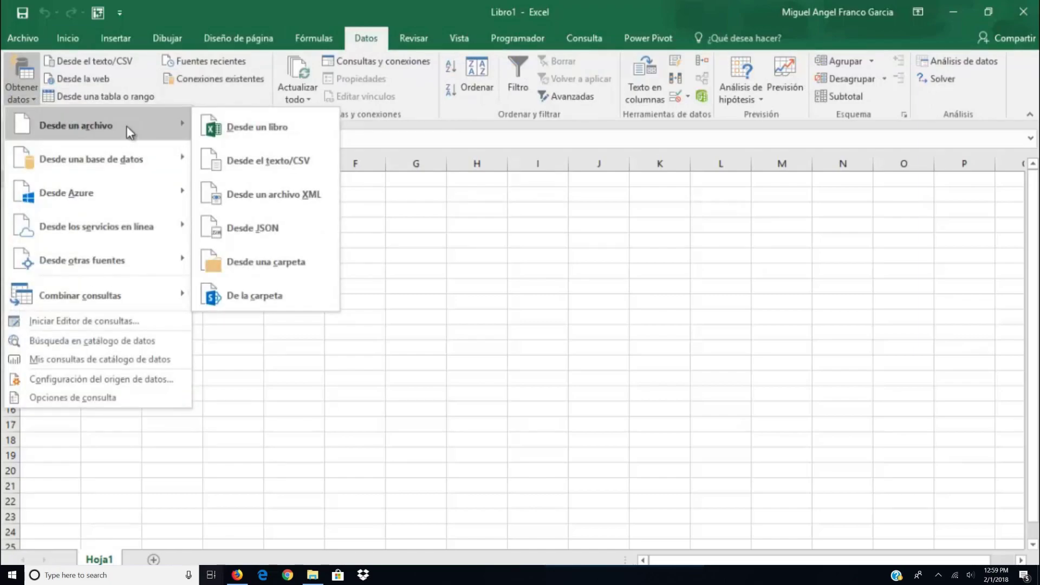
click(246, 158)
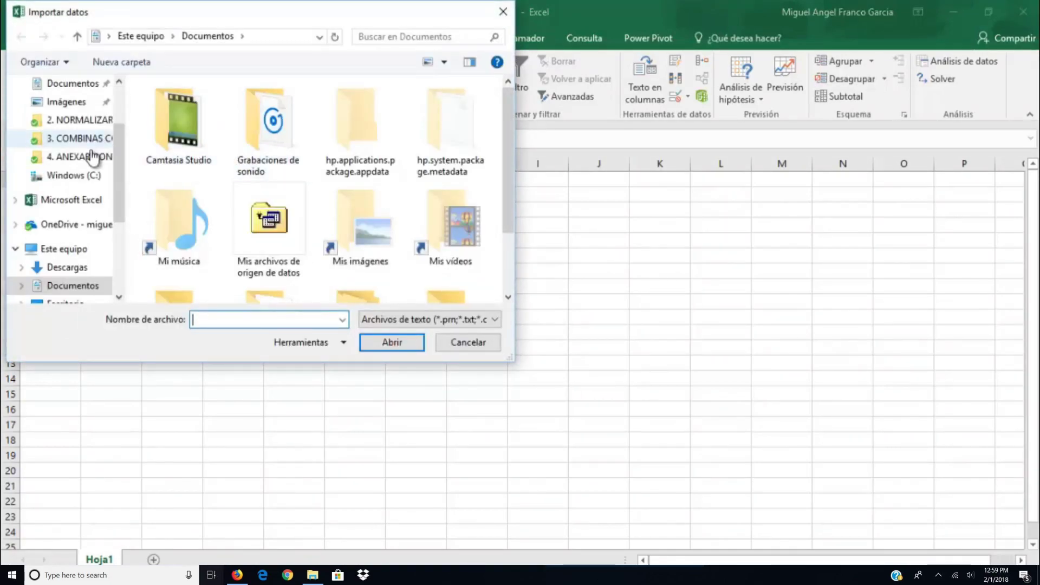
click(93, 158)
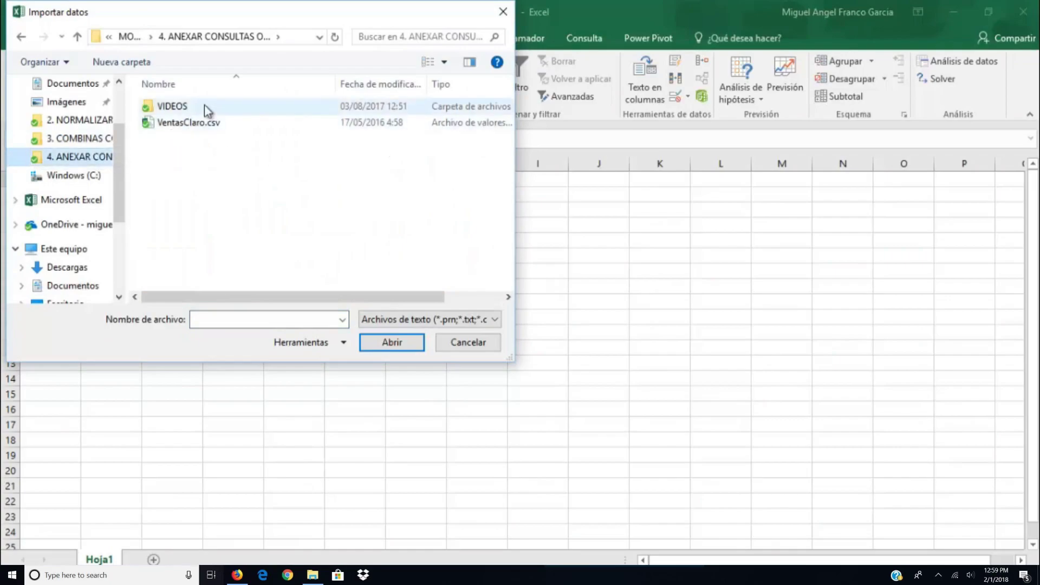
click(182, 124)
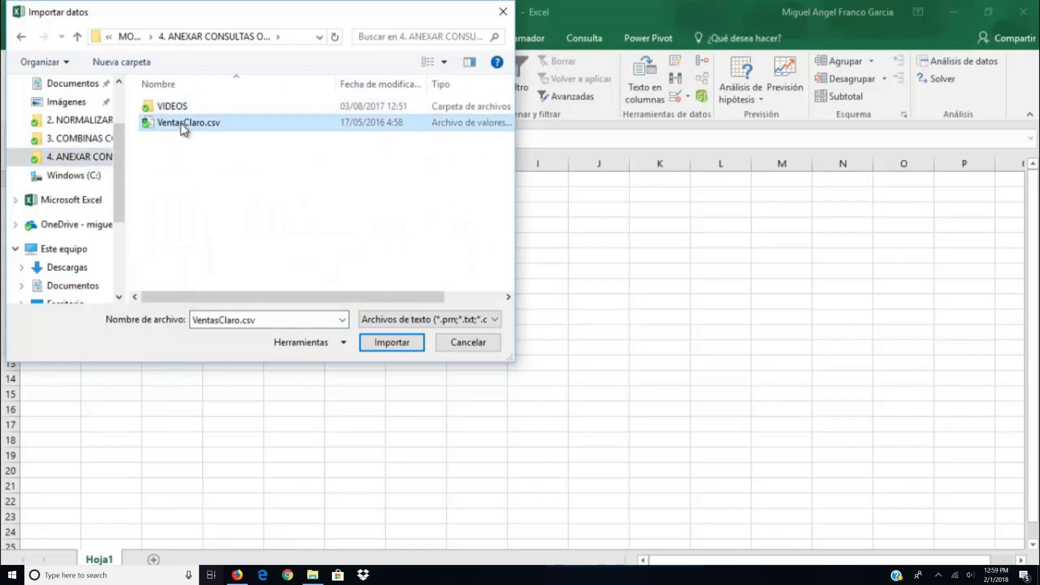
click(372, 340)
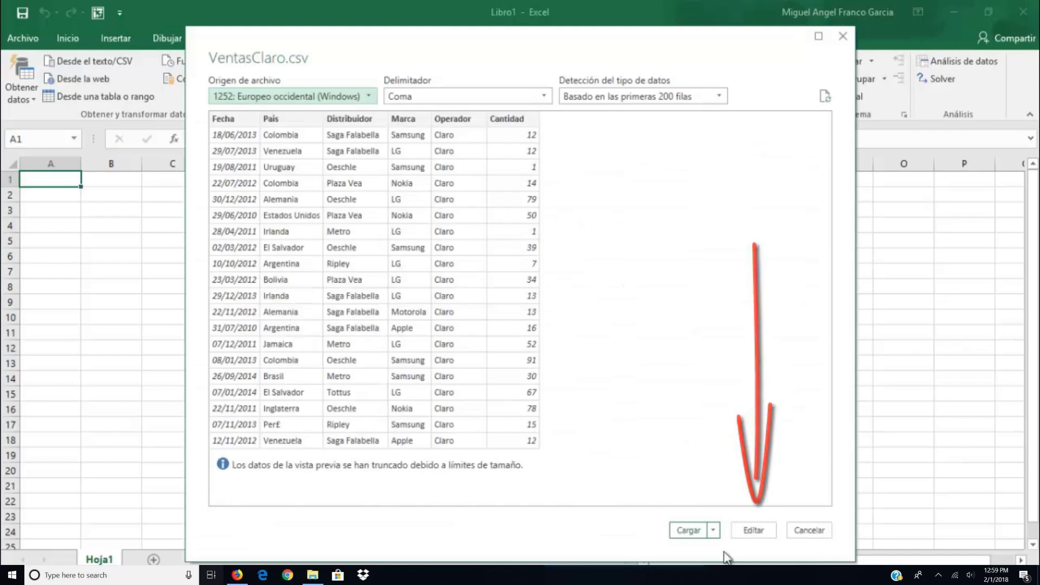
click(753, 531)
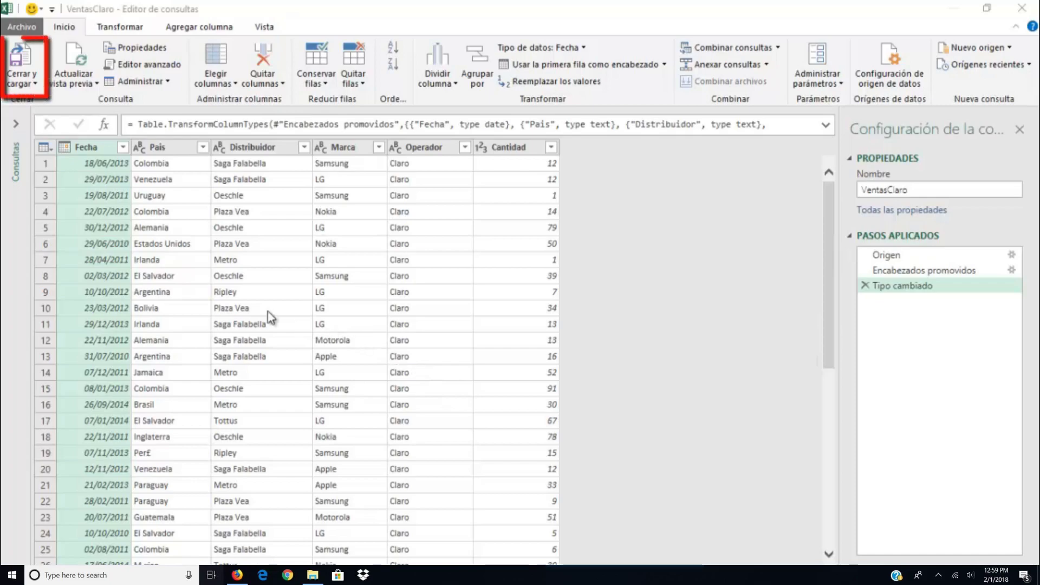
Step: Close the query editor and load the VentasClaro query as a connection only (Crear solo conexión)
click(37, 83)
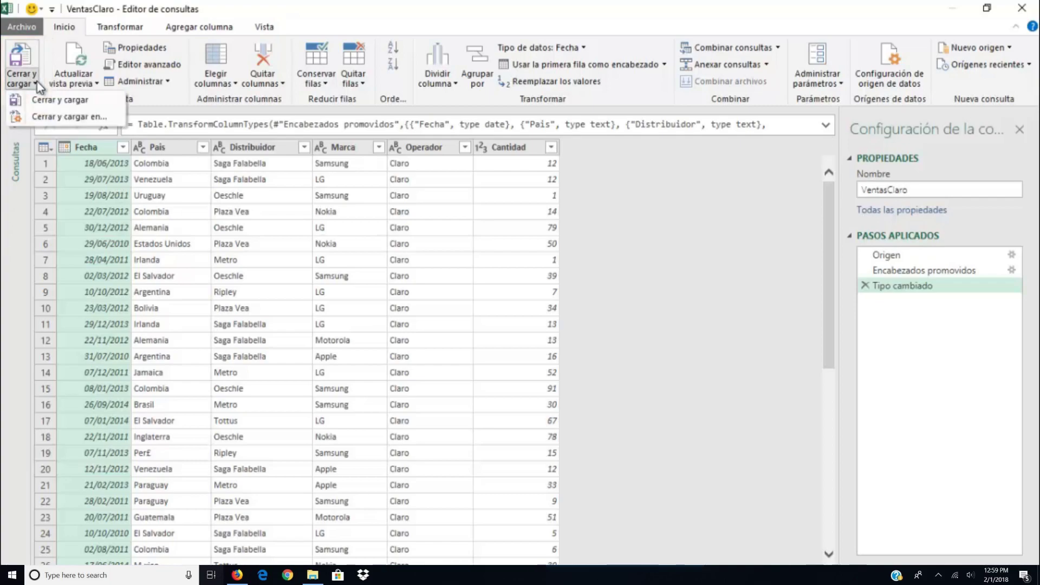
click(91, 117)
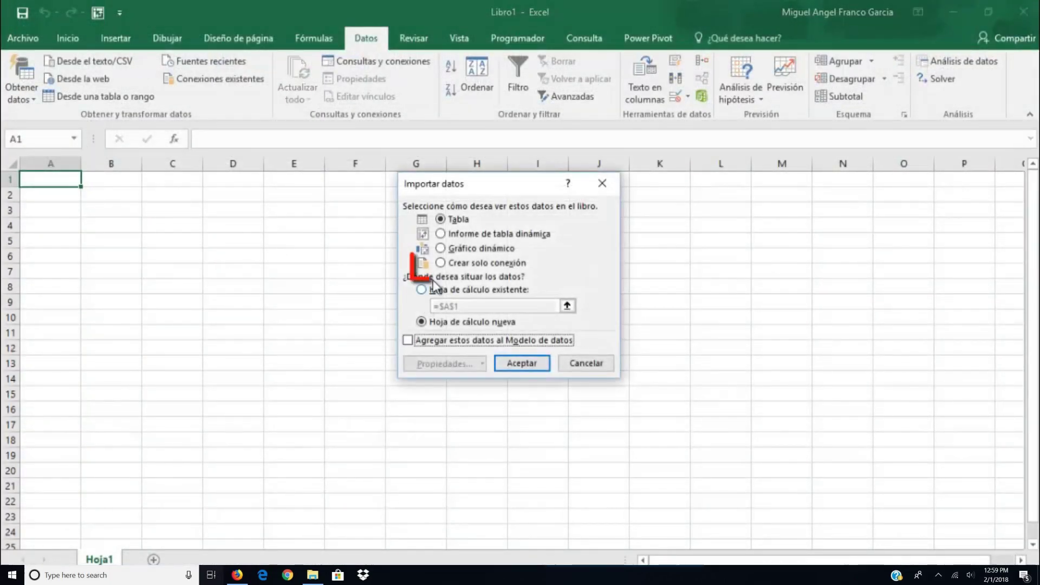
click(440, 265)
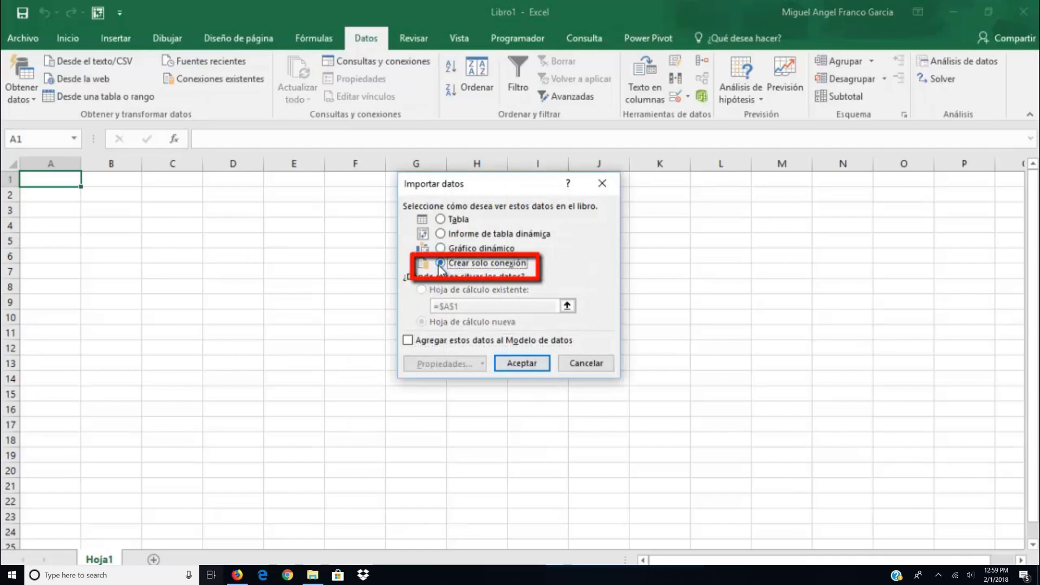
click(529, 364)
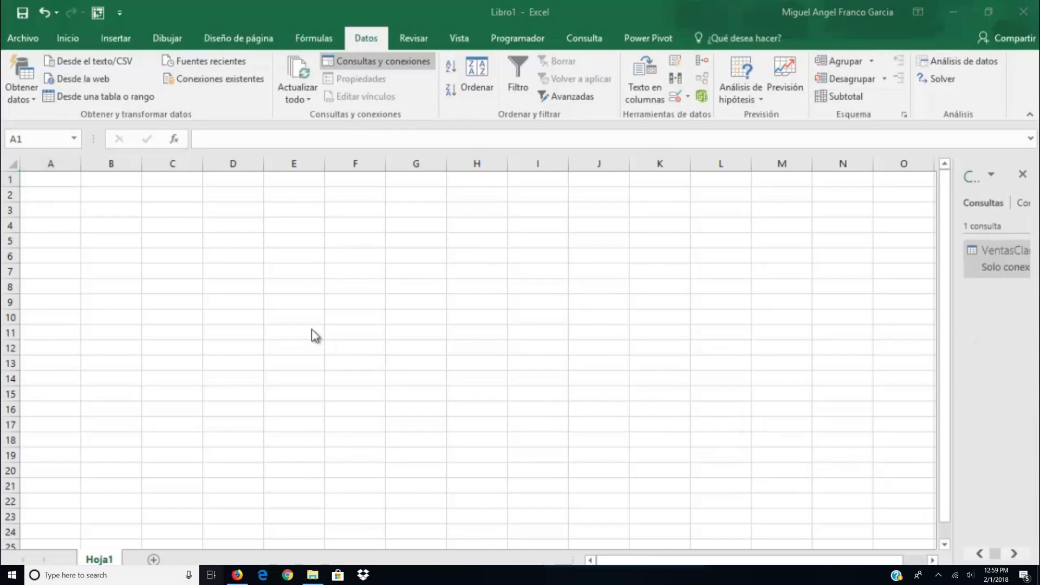
Step: Import sheet Hoja1 from the workbook VentasMovistar.xlsx and open it for editing in the query editor
click(34, 93)
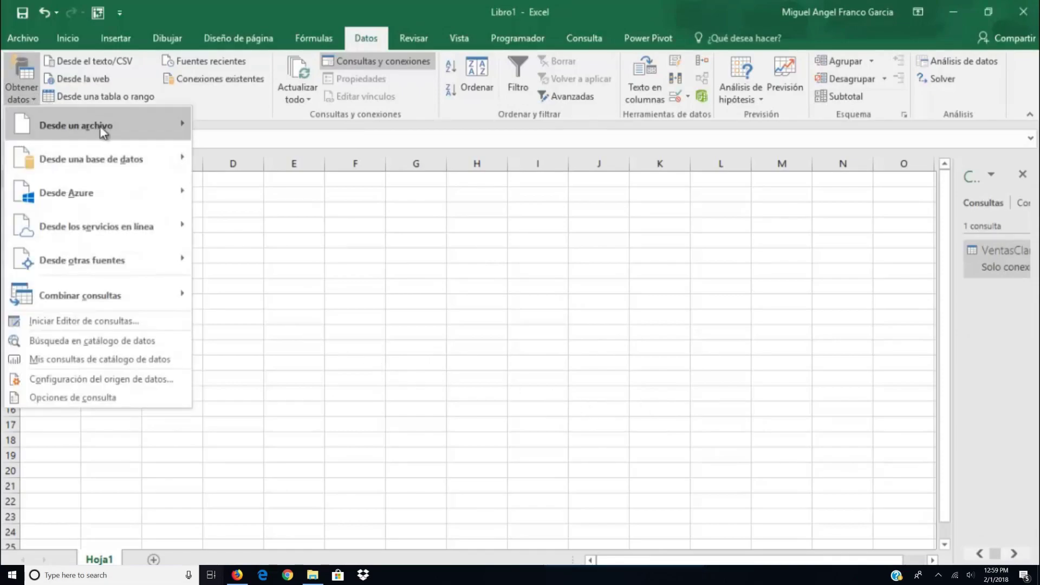
mouse_move(107, 126)
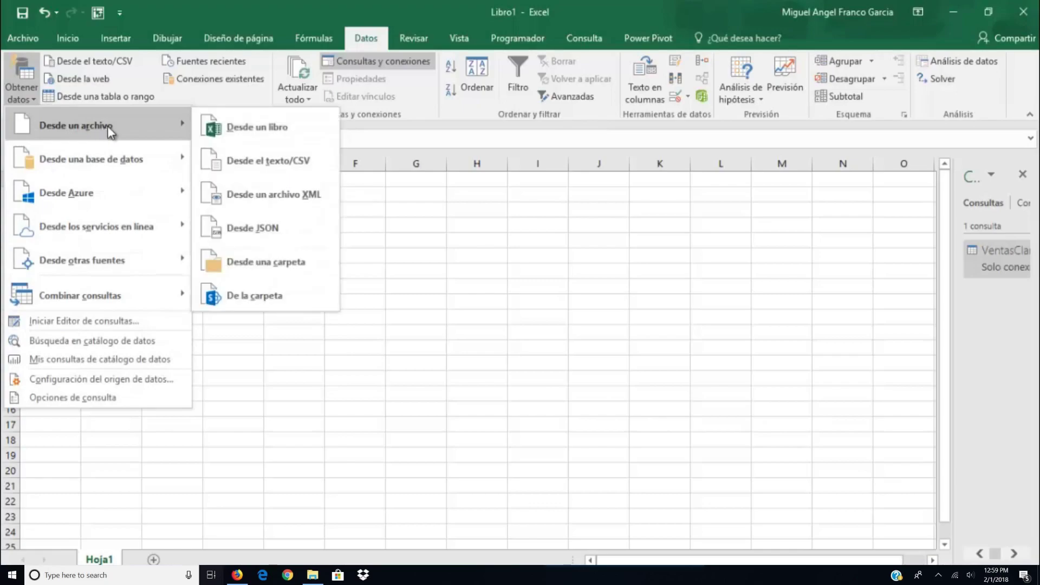
click(255, 126)
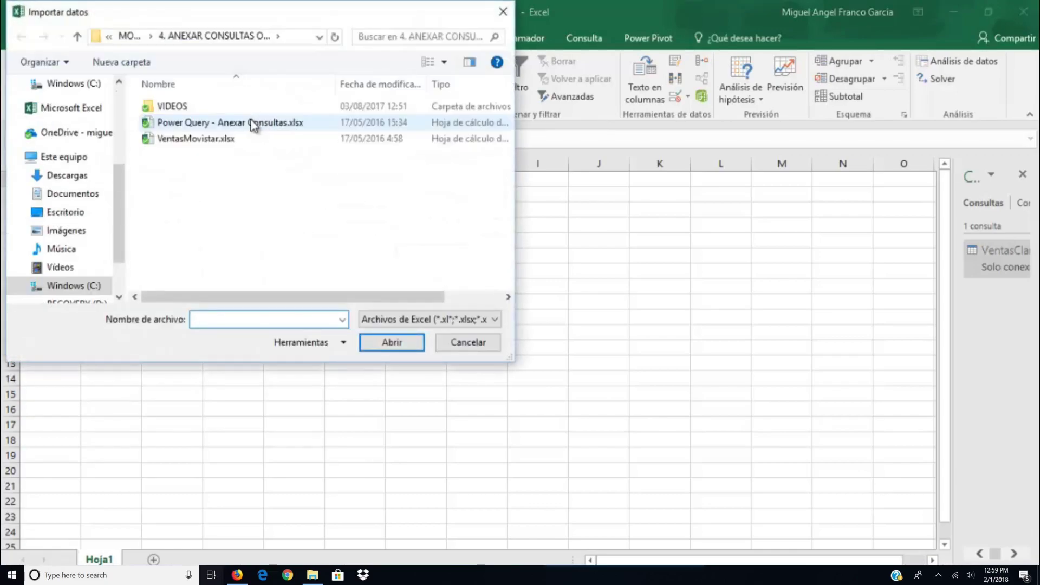
click(183, 142)
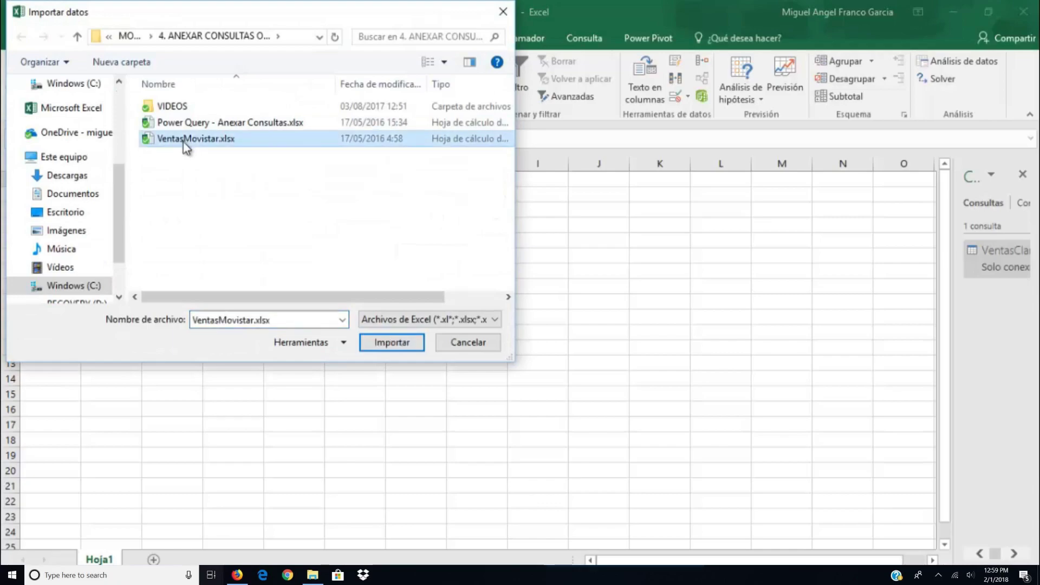
click(381, 343)
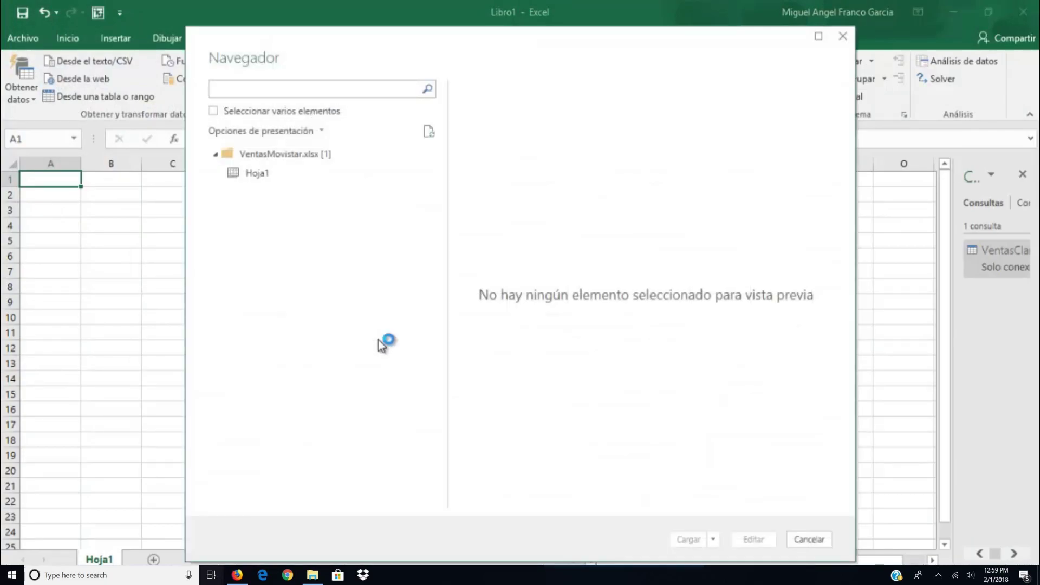
click(267, 173)
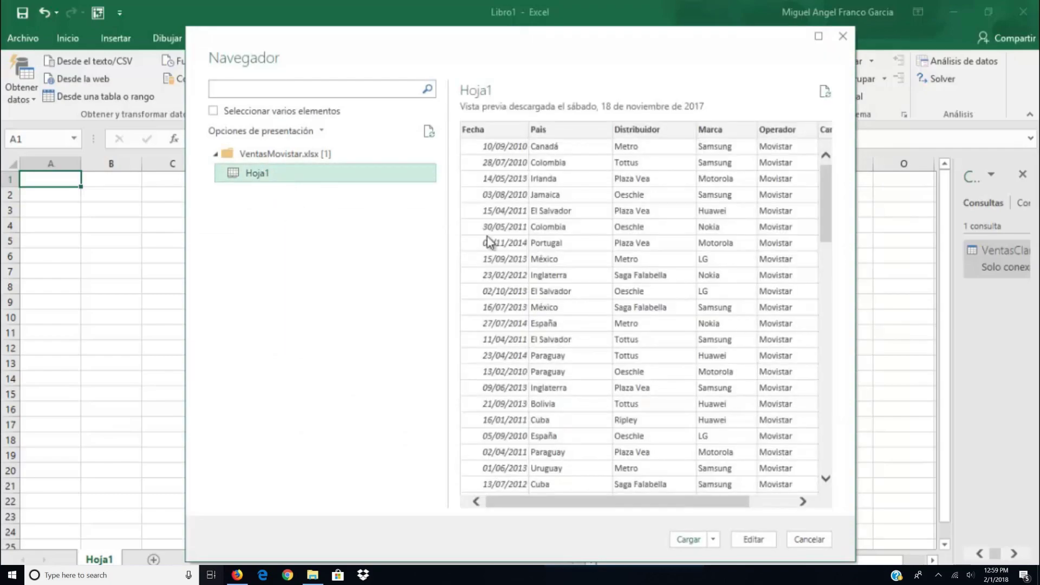
click(754, 539)
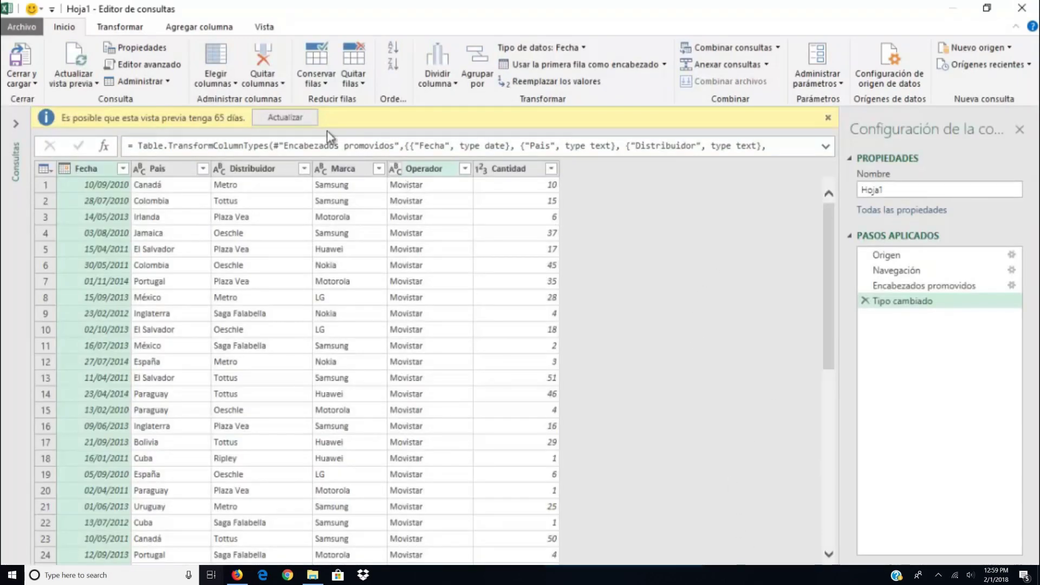
Step: Refresh the outdated data preview and rename the Hoja1 query as VentasMovistar
click(297, 117)
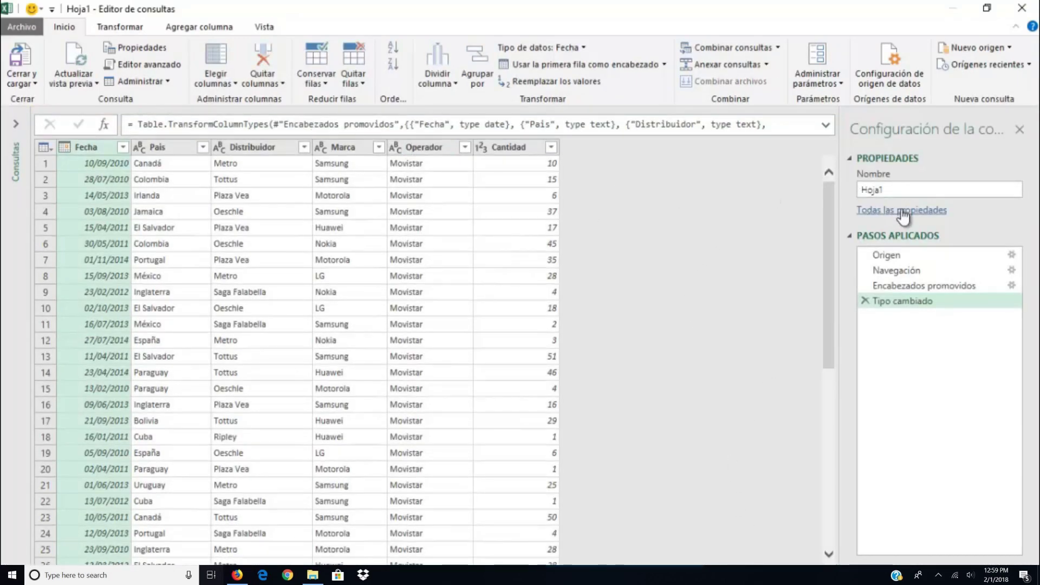
click(902, 188)
key(BackSpace)
key(BackSpace)
key(BackSpace)
key(BackSpace)
key(BackSpace)
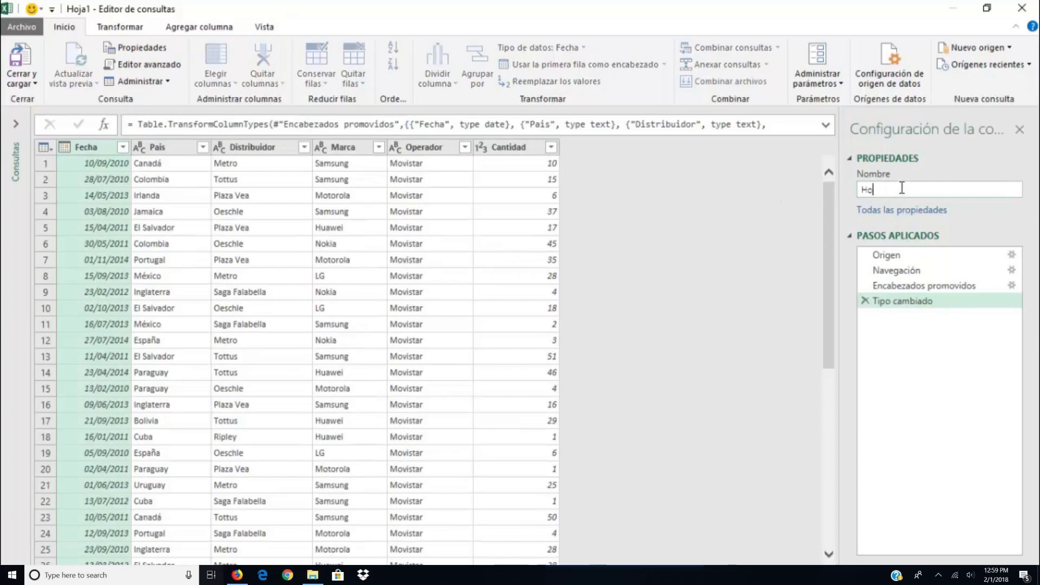
text(VentasMovistar)
key(Tab)
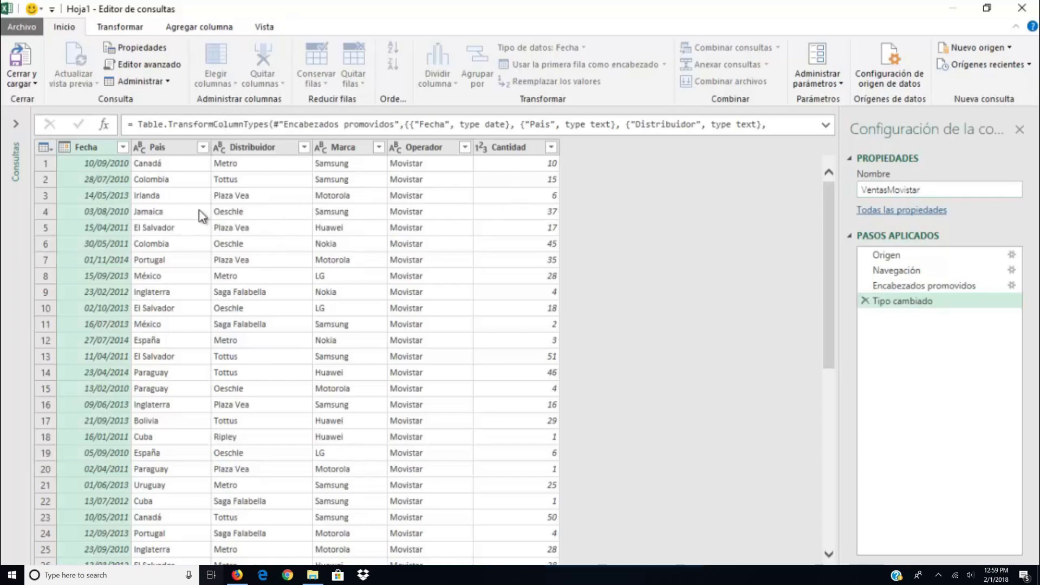
Step: Close the query editor and load the VentasMovistar query as a connection only
click(33, 84)
click(46, 120)
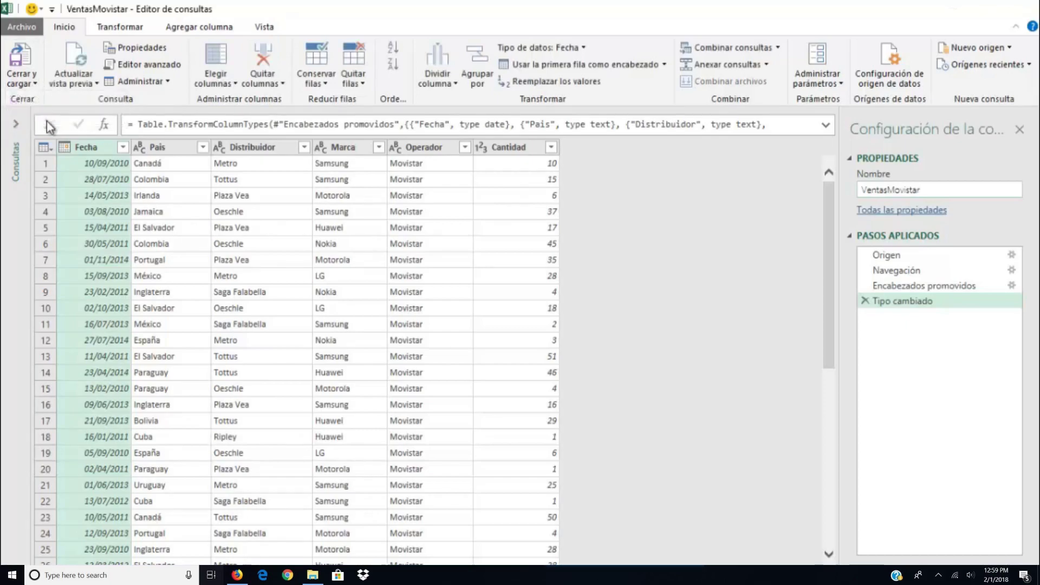
click(472, 267)
click(508, 363)
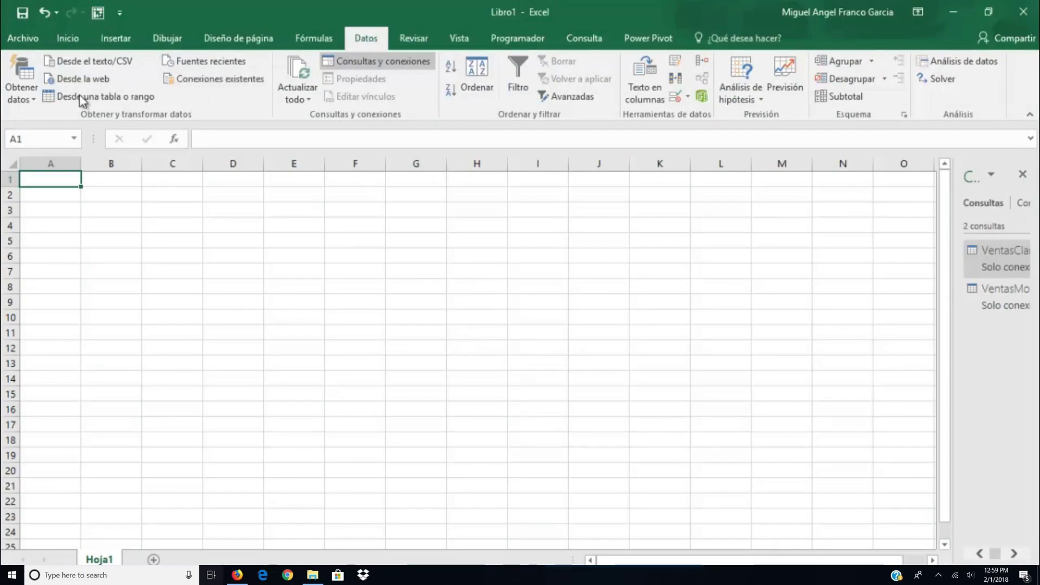
Step: Import the Ventas table from the Access database VentasOtros.accdb and open it for editing in the query editor
click(30, 98)
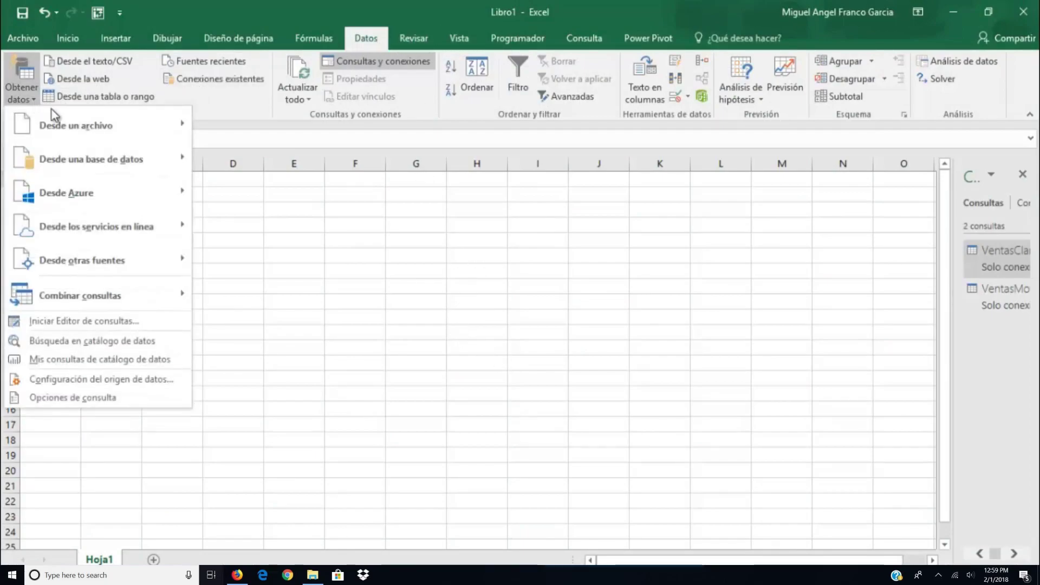
mouse_move(89, 115)
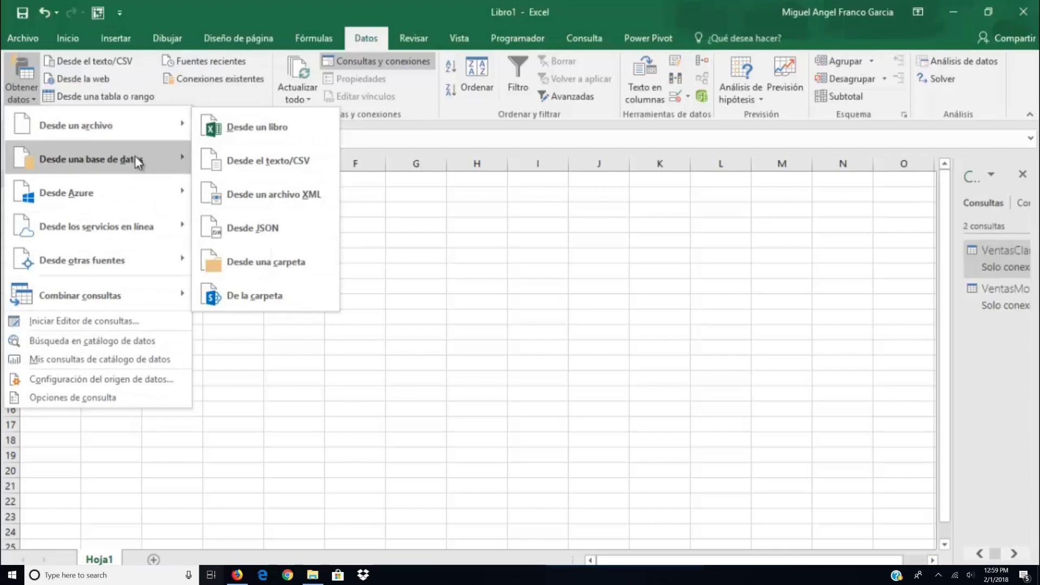
mouse_move(135, 155)
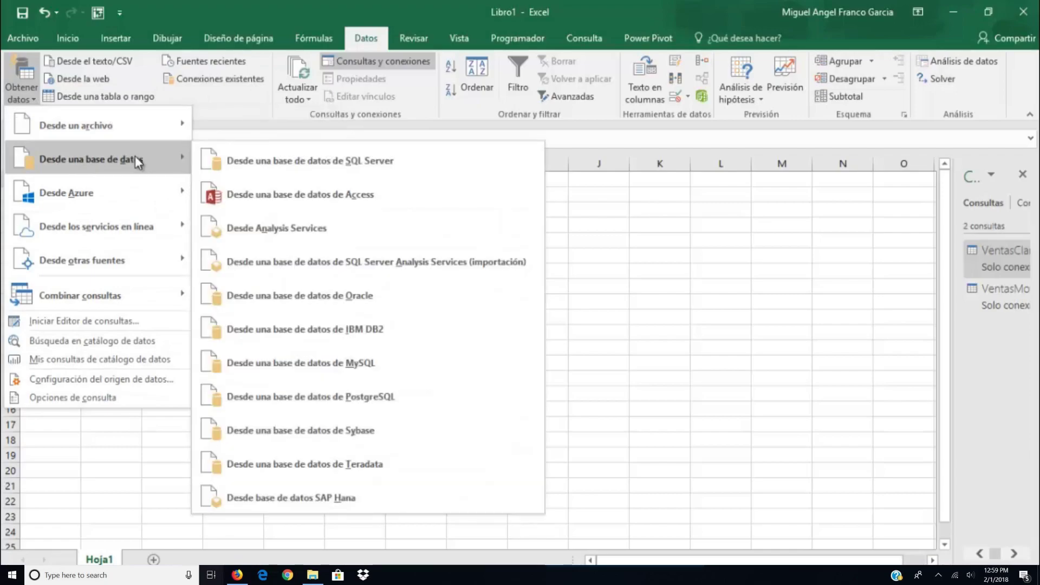
click(294, 199)
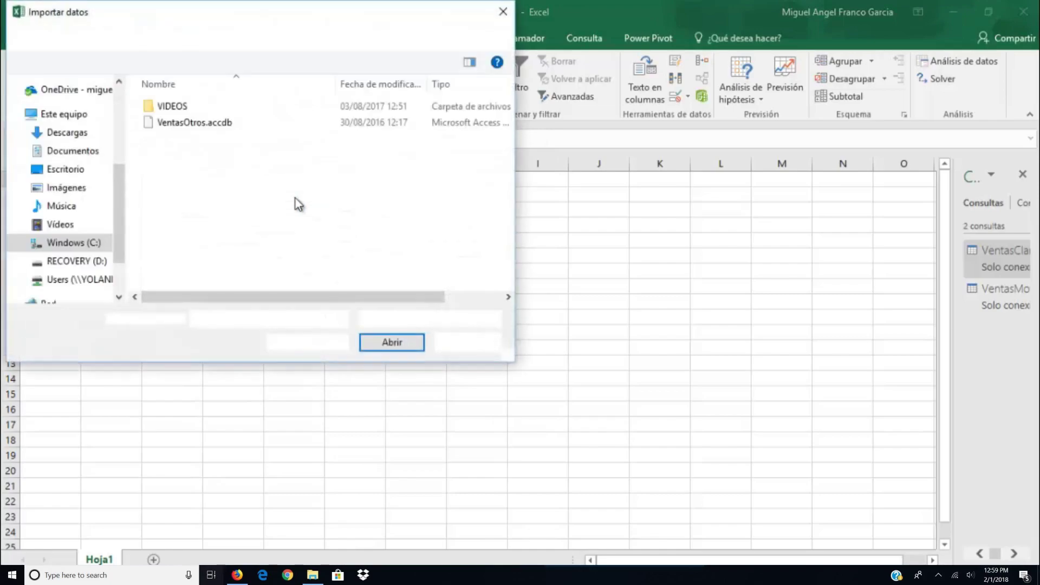
double_click(219, 125)
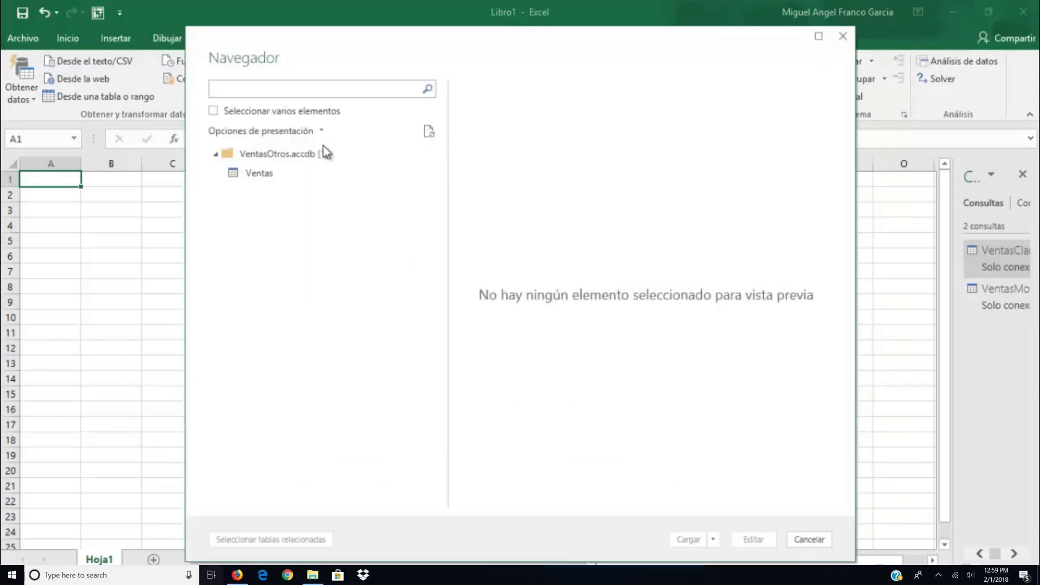
click(259, 174)
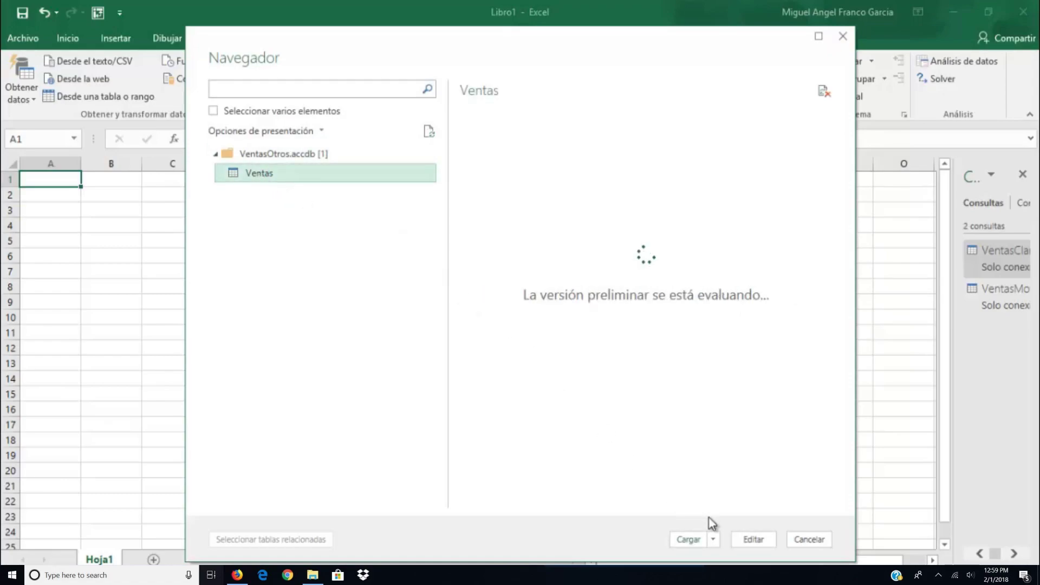
click(754, 540)
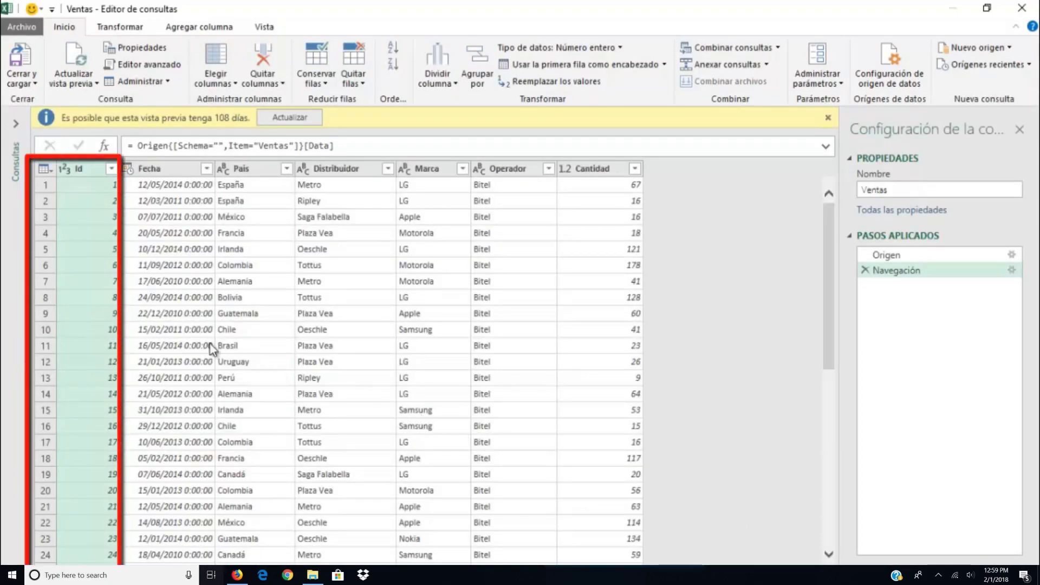
Step: Remove the Id column from the Ventas query and rename the query as VentasOtros
right_click(73, 171)
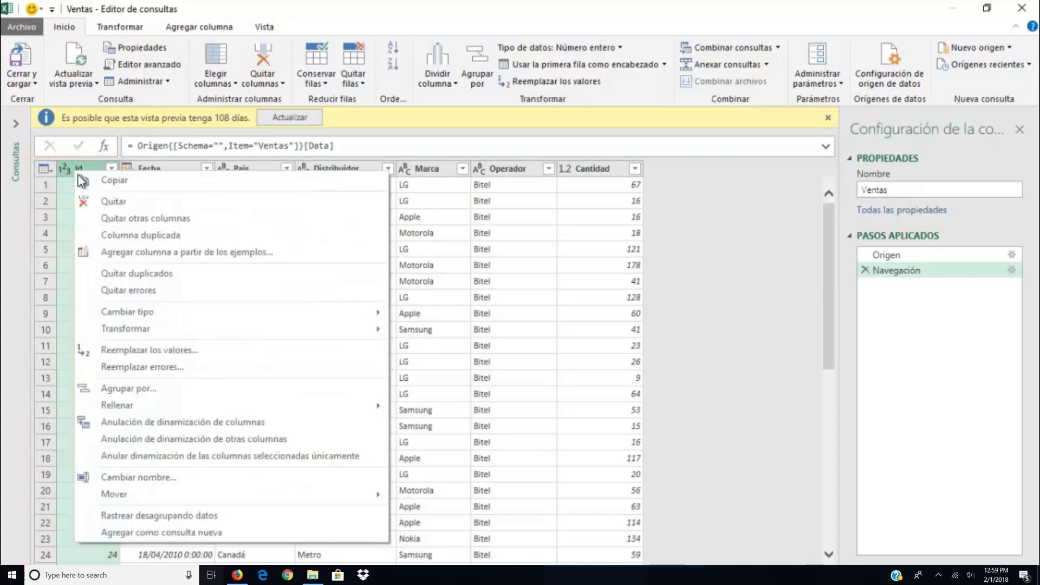
click(107, 203)
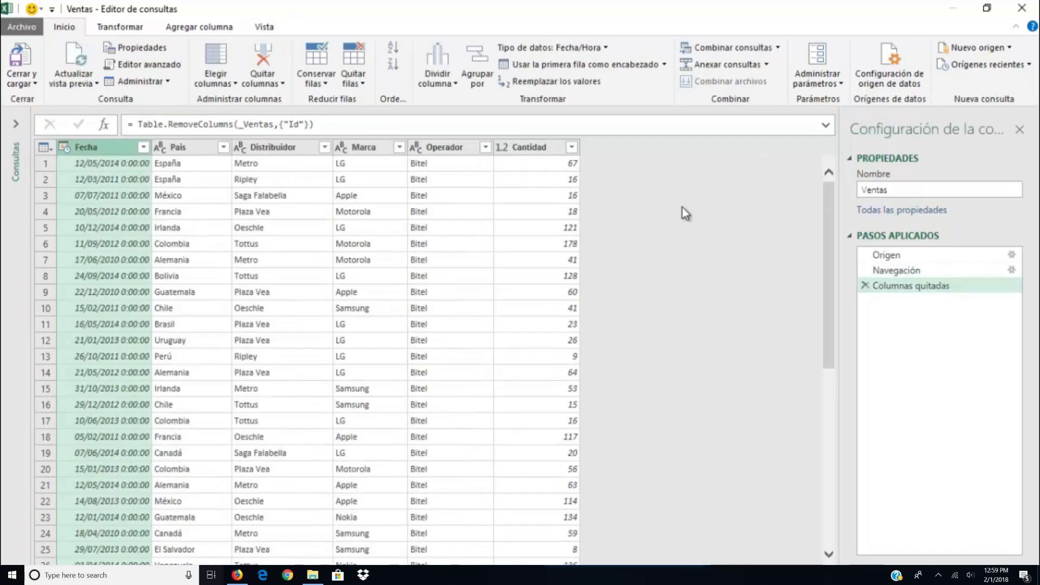
click(908, 190)
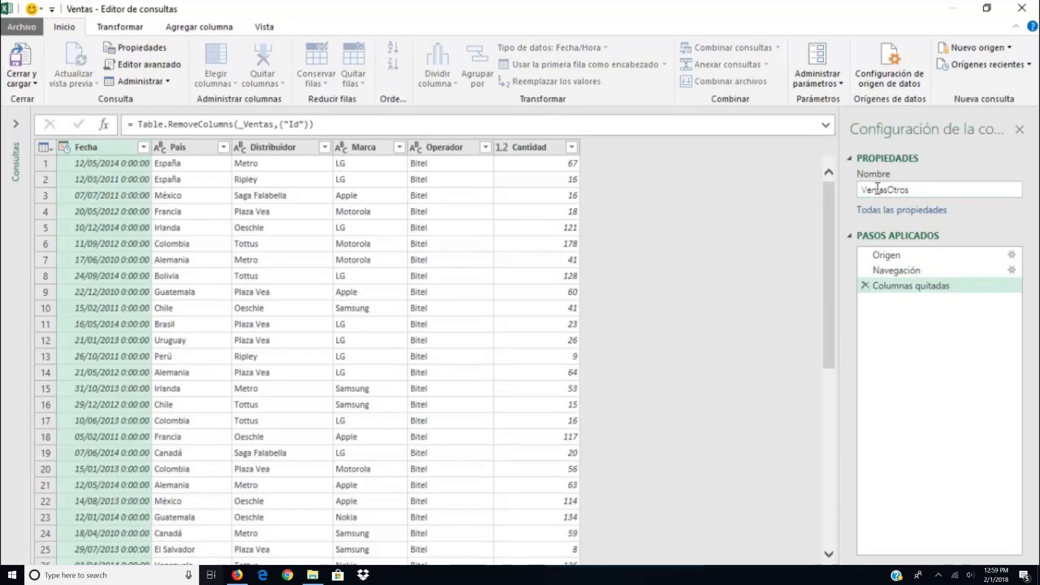
Step: Close the query editor and load the VentasOtros query as a connection only
click(33, 84)
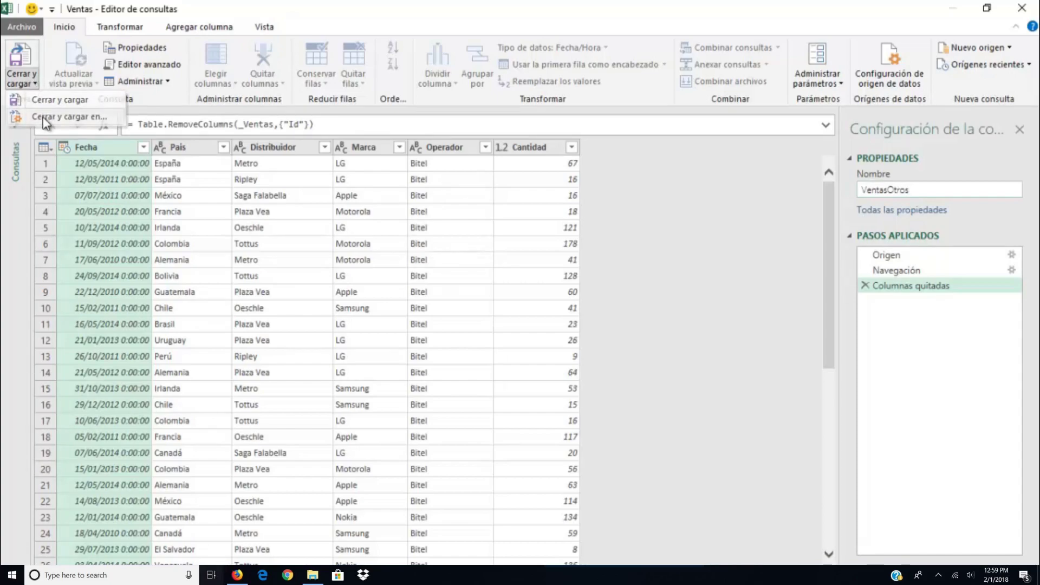
click(46, 118)
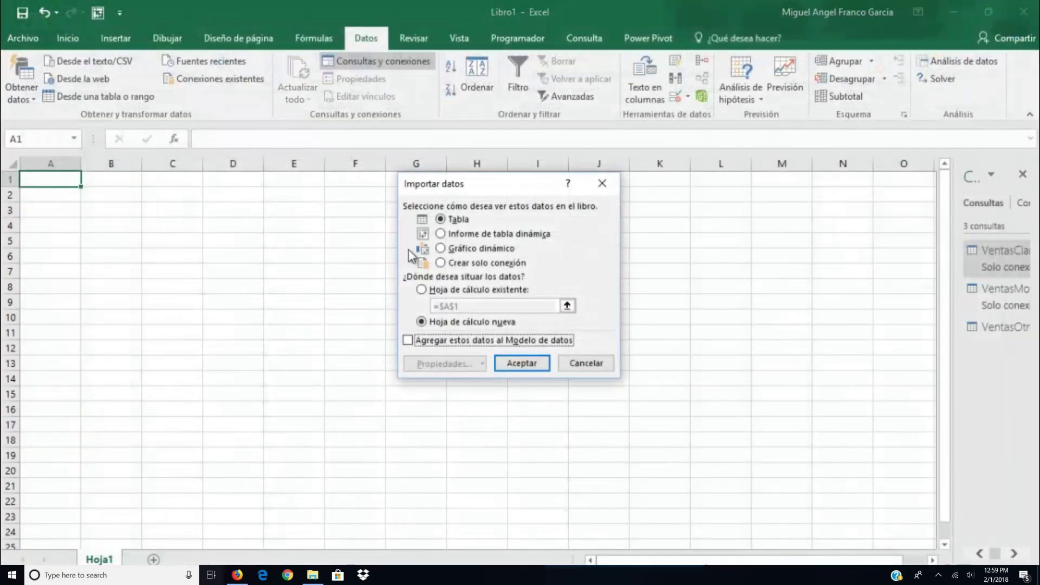
click(441, 263)
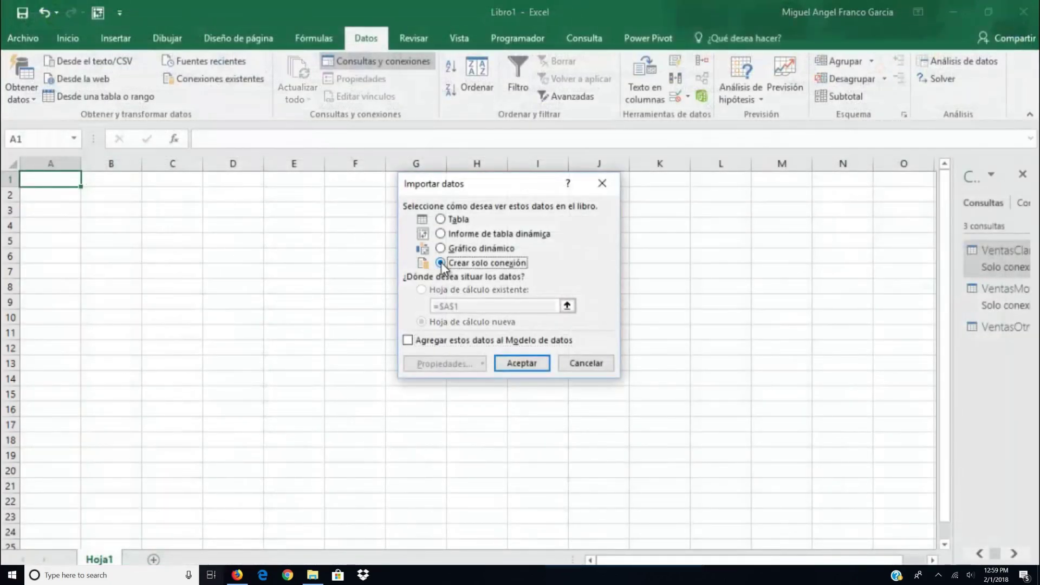
click(508, 361)
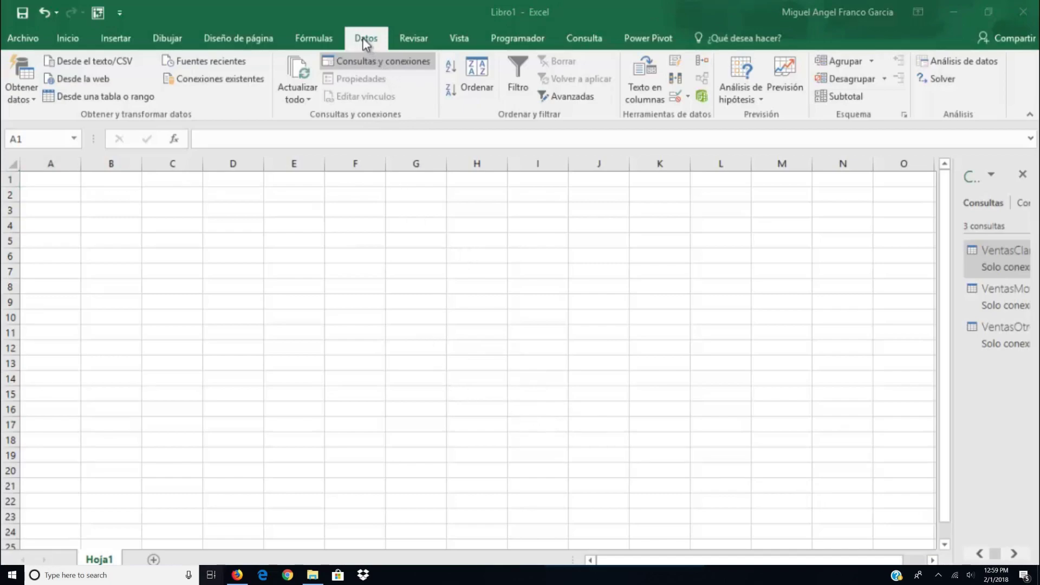
Step: Create a two-table append query with VentasClaro as the main table and VentasMovistar as the table appended to it
click(23, 99)
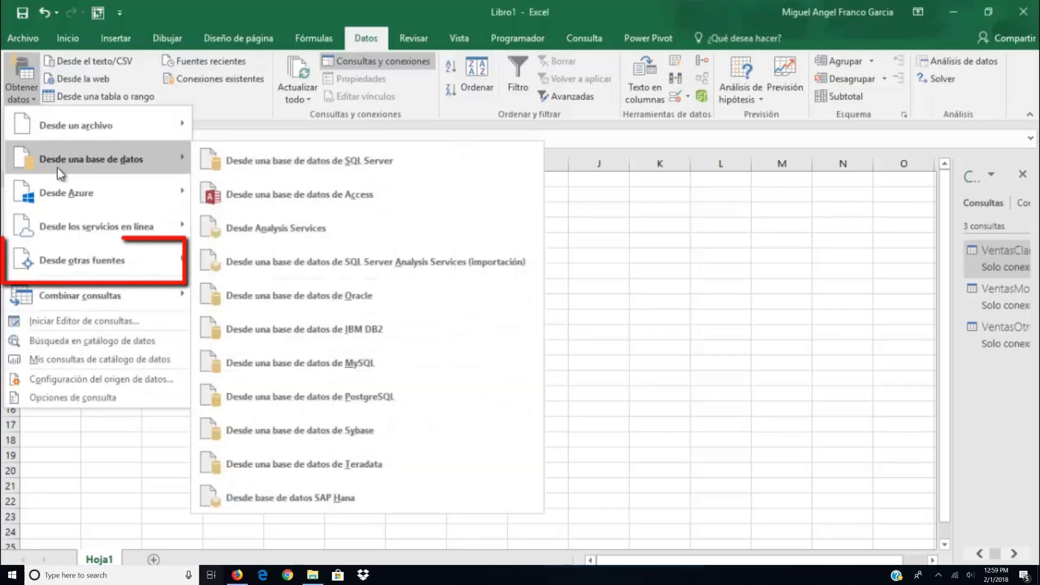
mouse_move(74, 293)
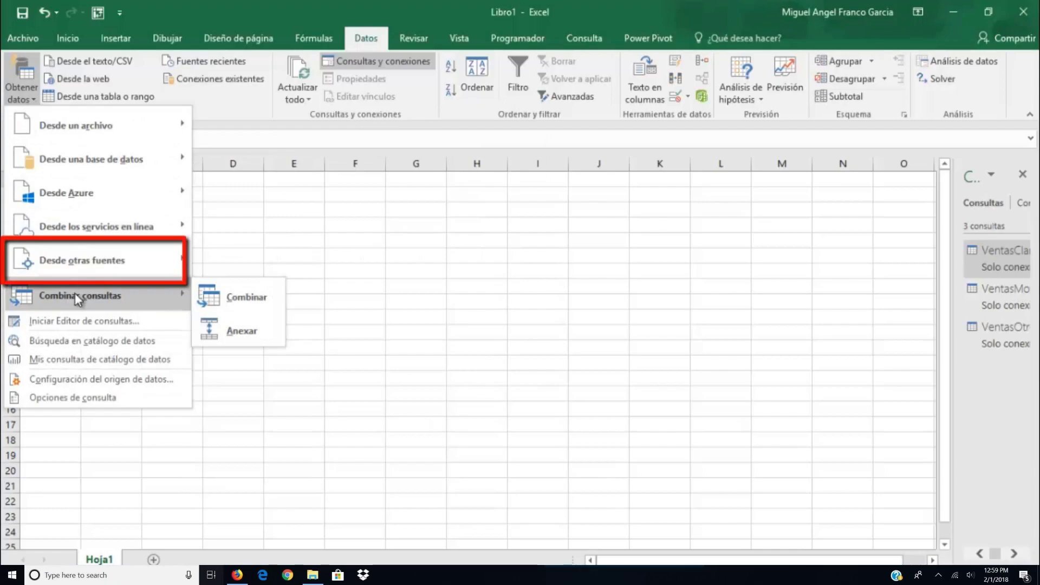
click(251, 334)
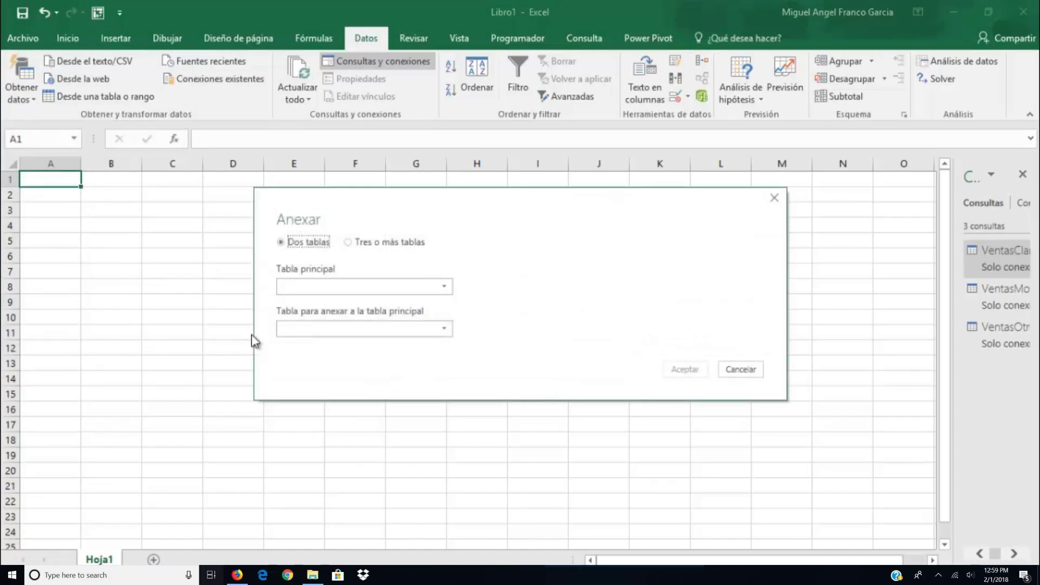
click(445, 287)
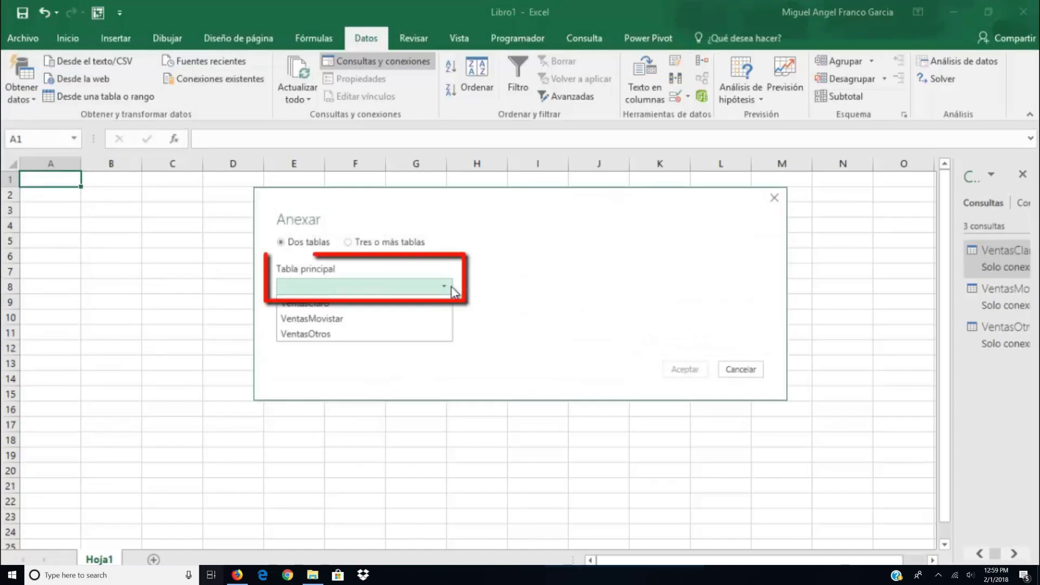
click(419, 304)
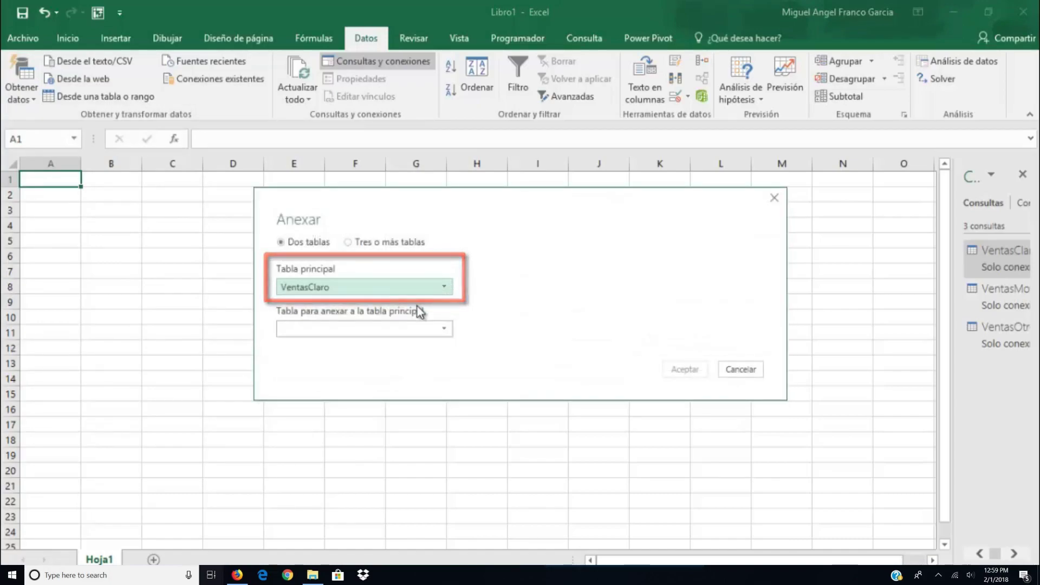
click(449, 331)
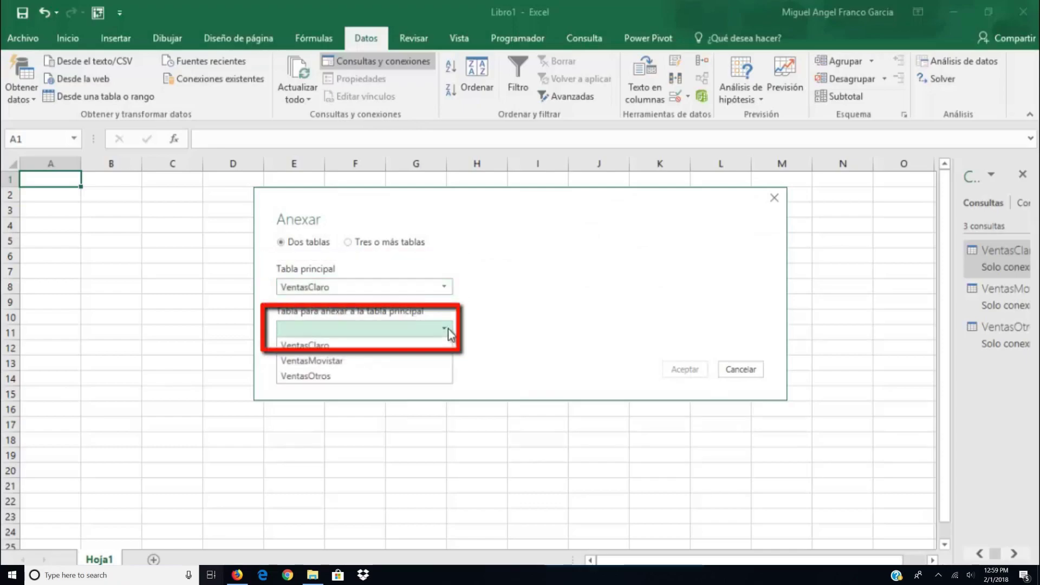
click(381, 361)
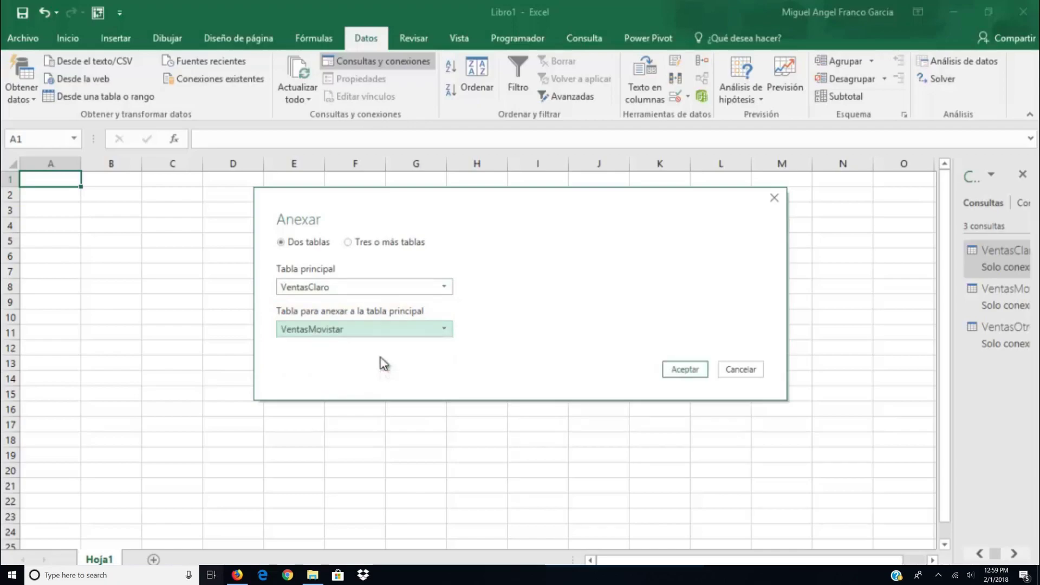
click(684, 370)
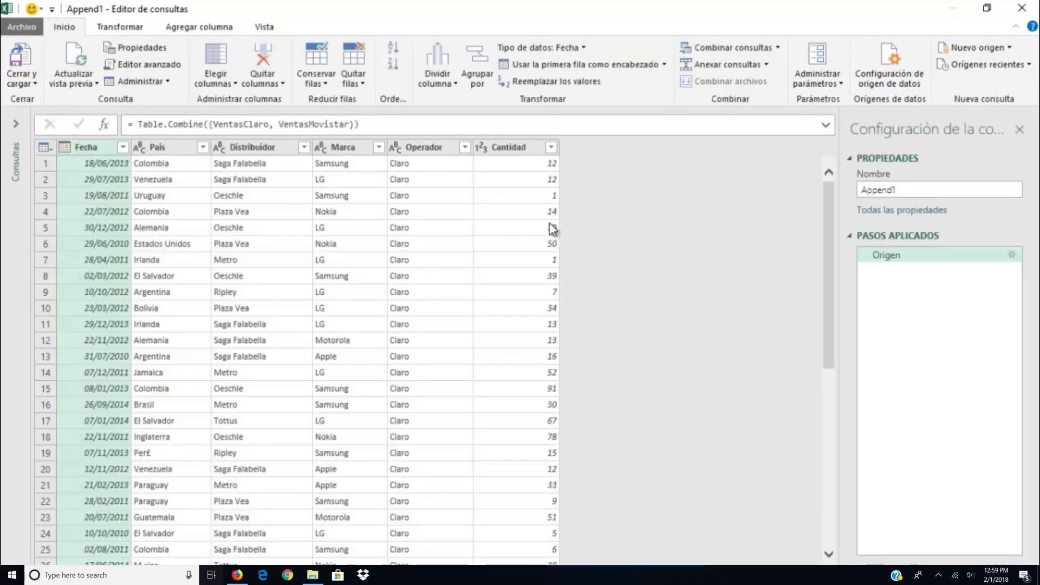
Step: Check the combined rows in the Operador column and rename the Append1 query as Ventas
drag(834, 249, 837, 554)
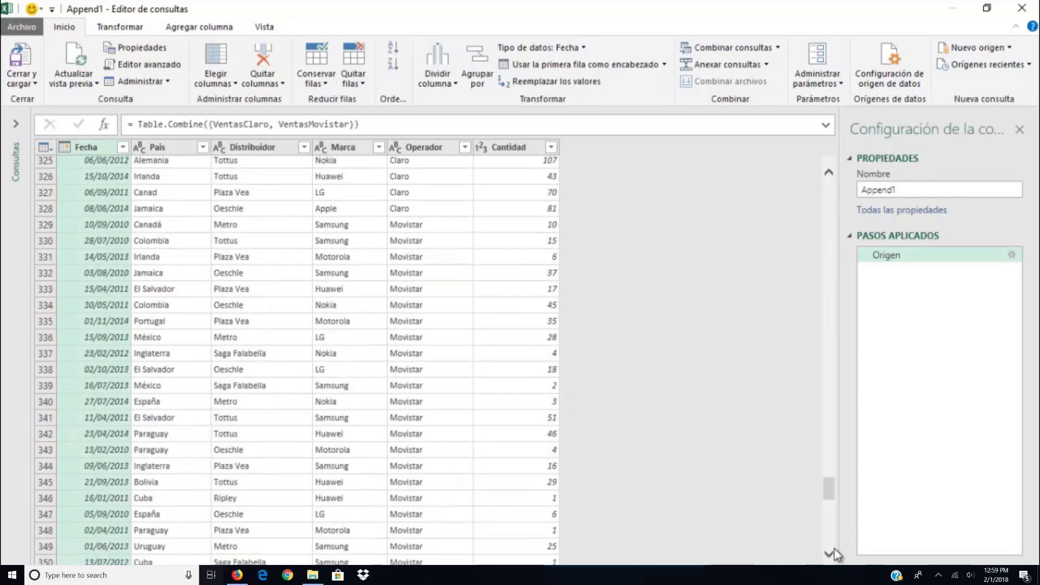
click(435, 272)
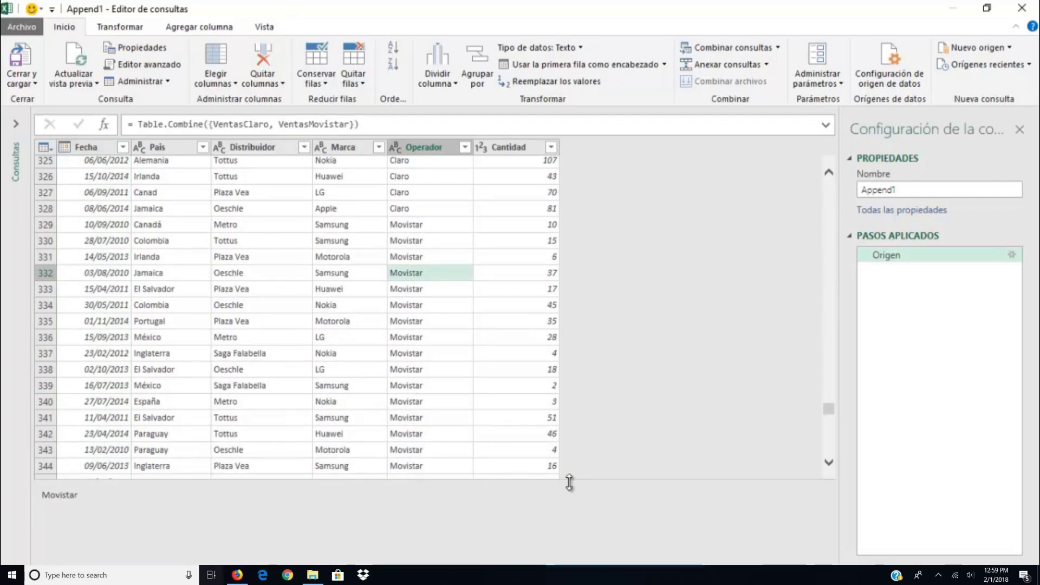
drag(831, 411, 823, 165)
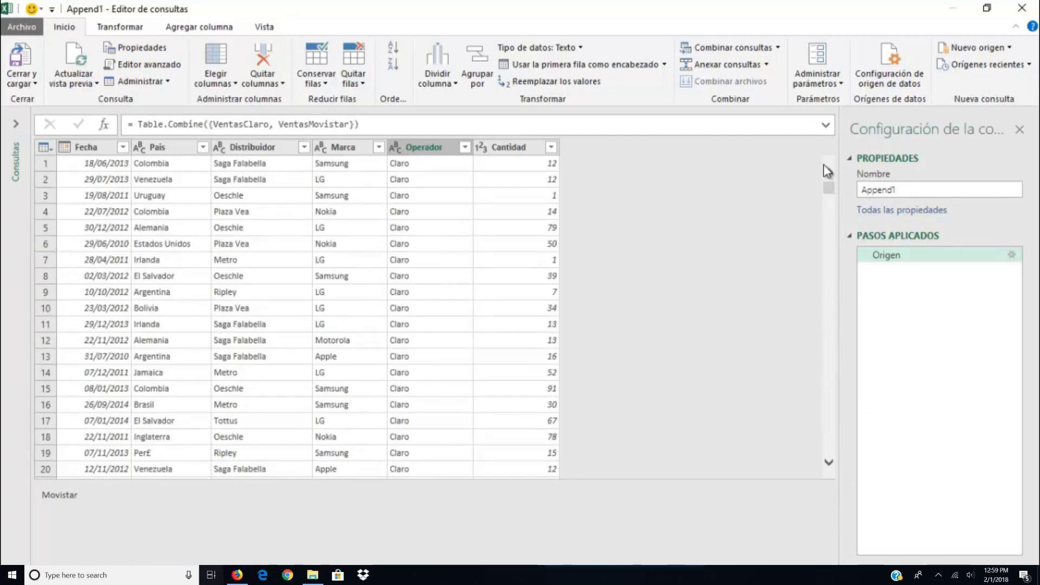
double_click(924, 190)
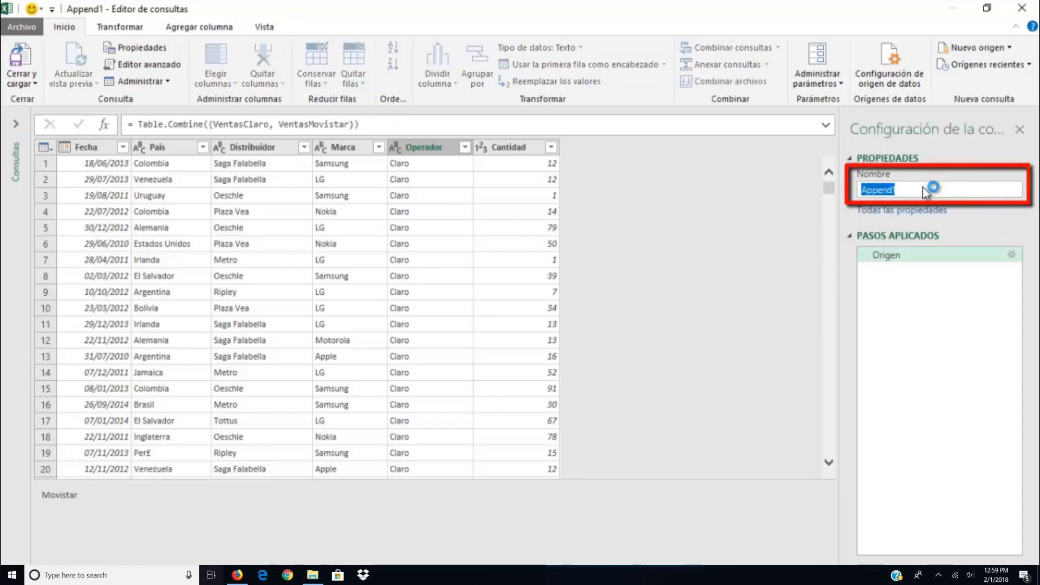
text(Ventas)
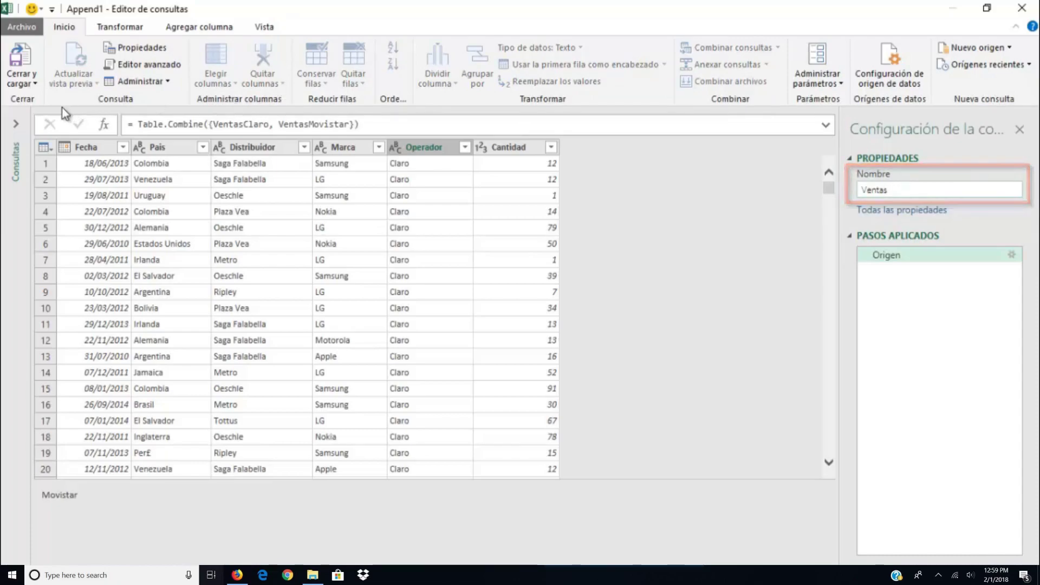
Step: Close the query editor and load the appended Ventas query as a connection only
click(35, 84)
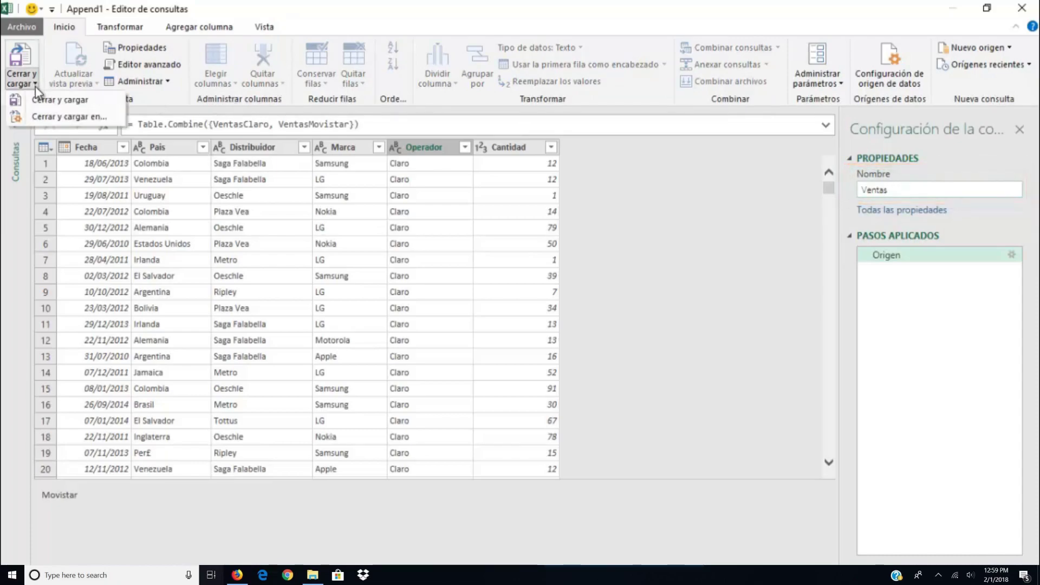
click(40, 117)
click(497, 263)
click(518, 362)
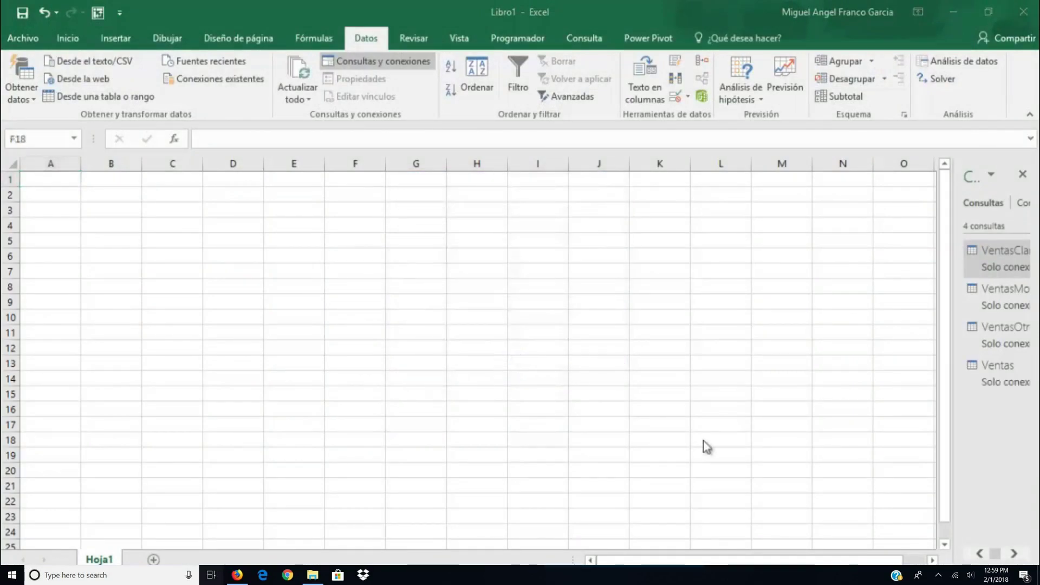
Step: Open the Ventas query for editing and append the VentasOtros table to it
click(996, 366)
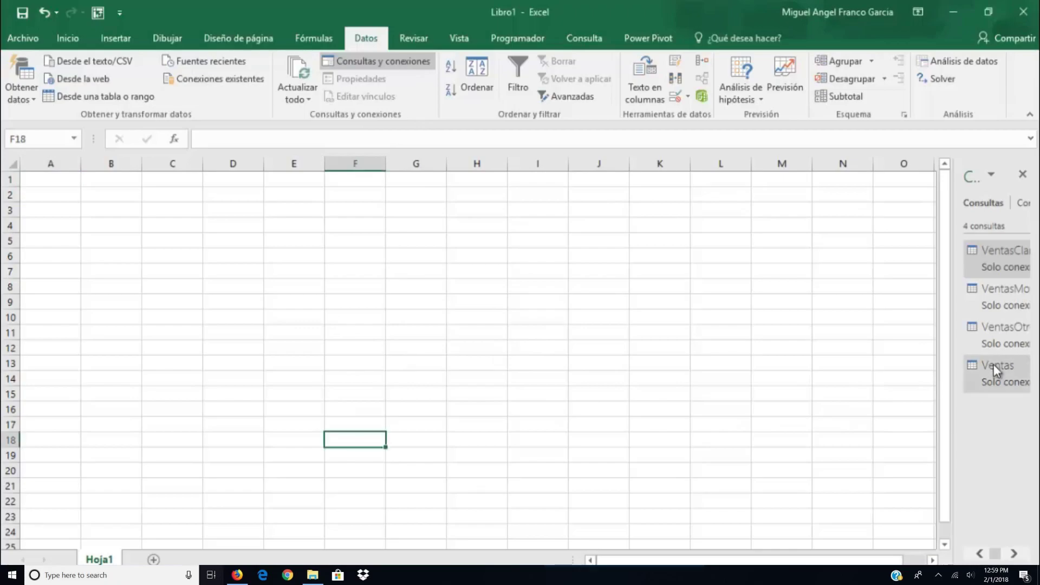
double_click(996, 366)
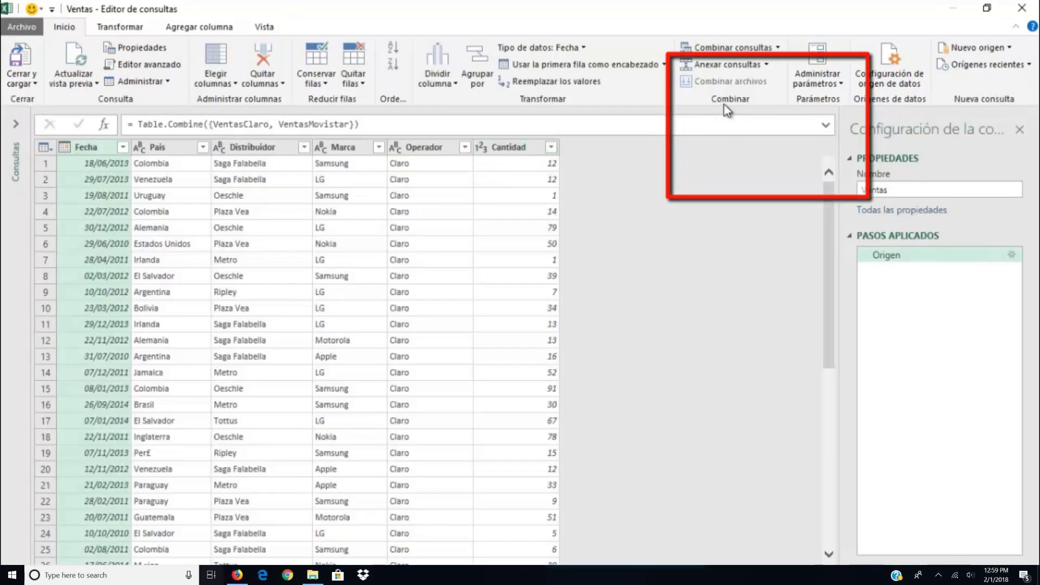
click(725, 65)
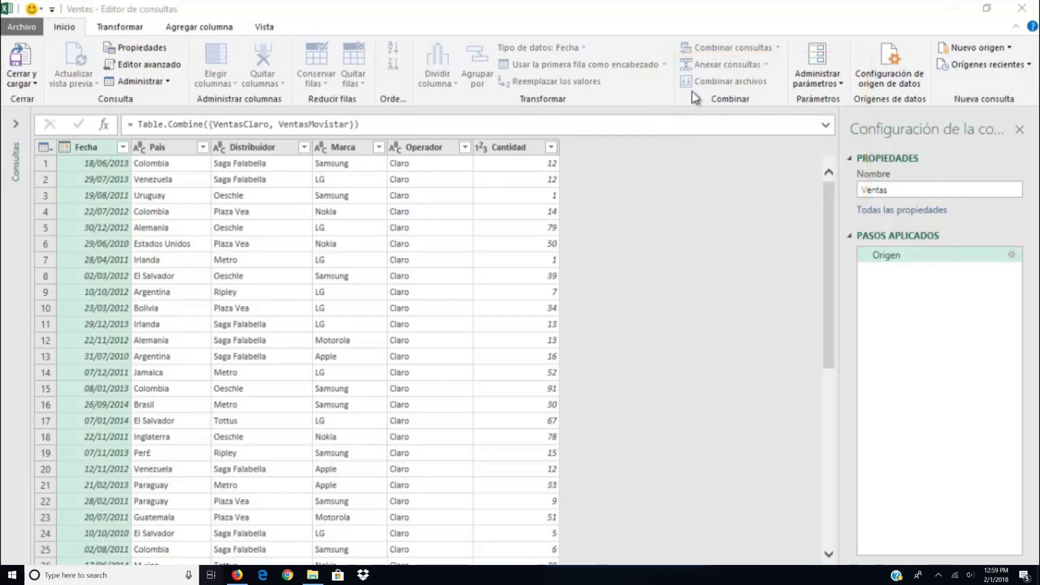
click(444, 308)
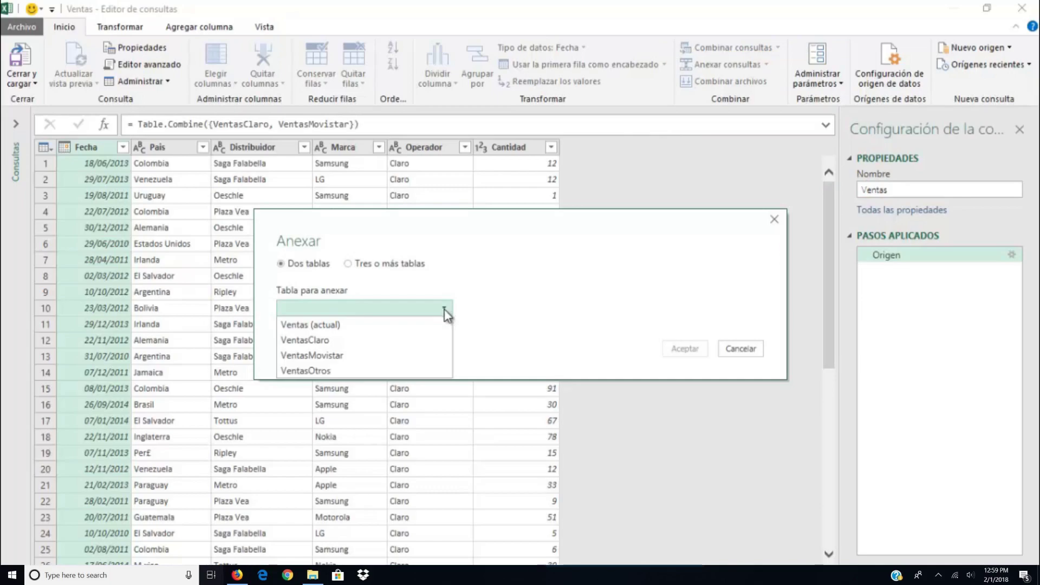
click(376, 370)
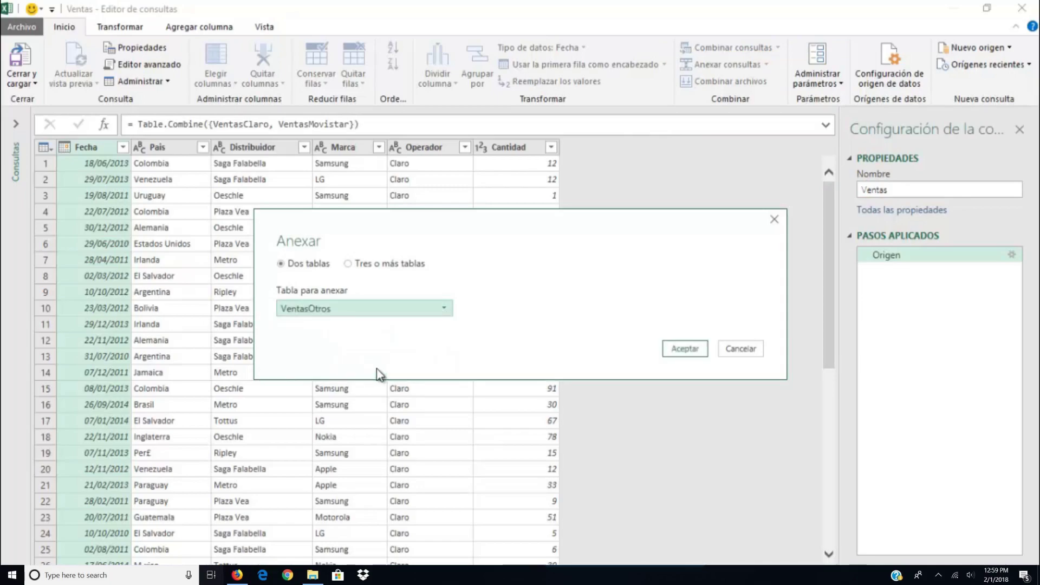
click(681, 349)
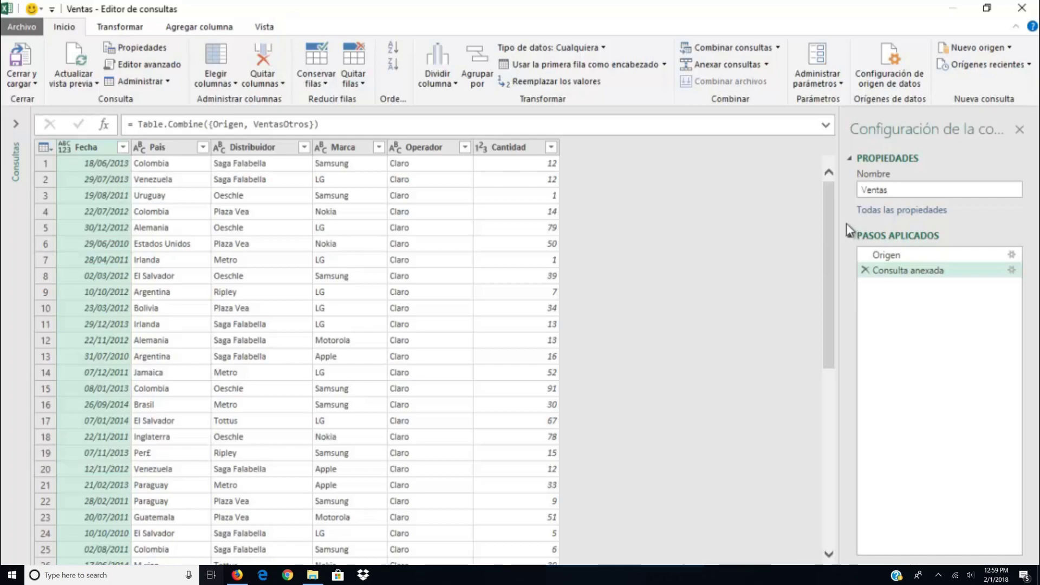
Step: Check the appended rows of the Ventas query, and close the editor and load the changes
drag(831, 201, 830, 509)
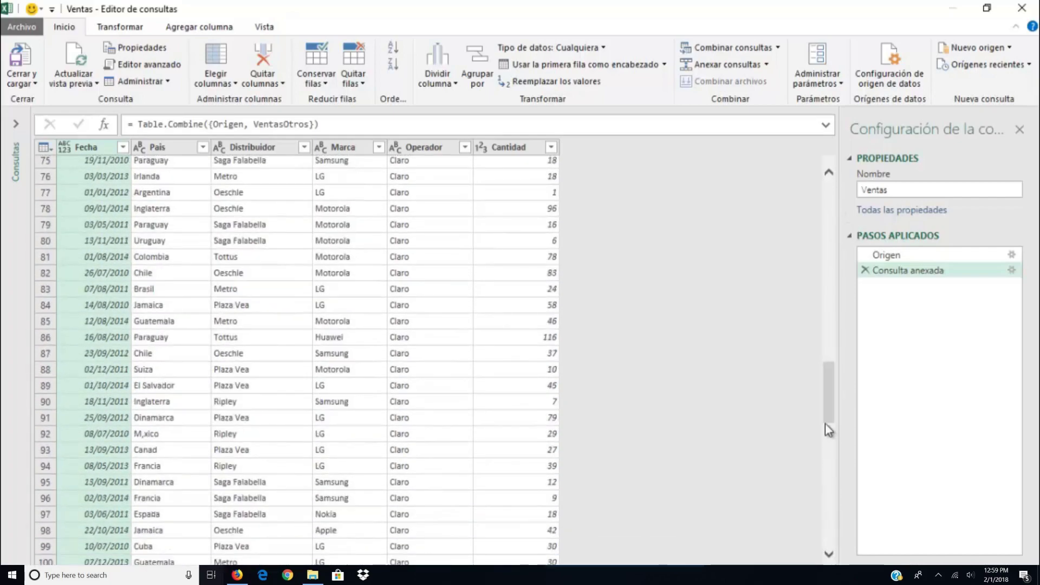
drag(829, 400, 830, 562)
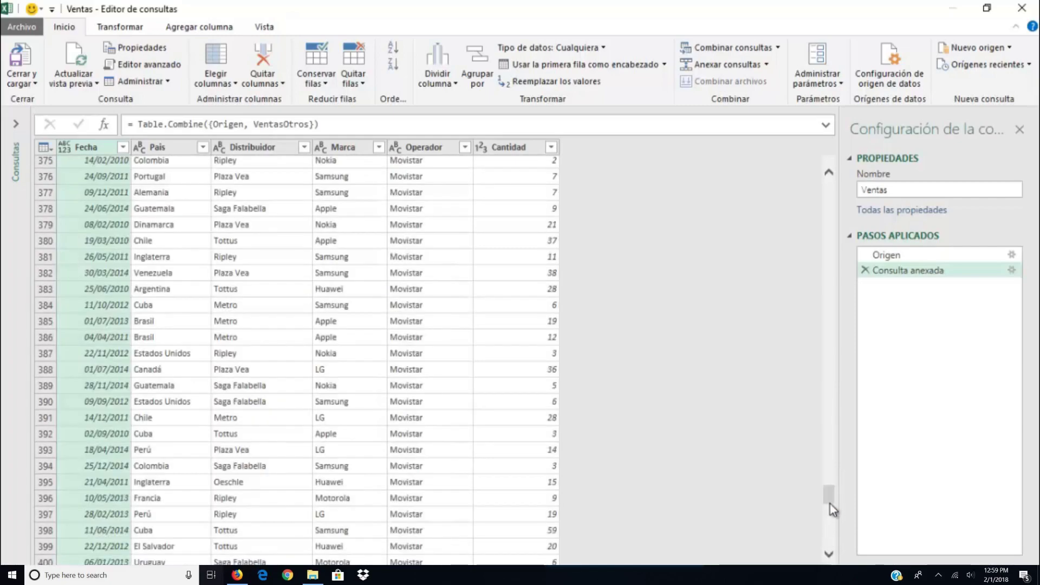
drag(830, 499, 830, 551)
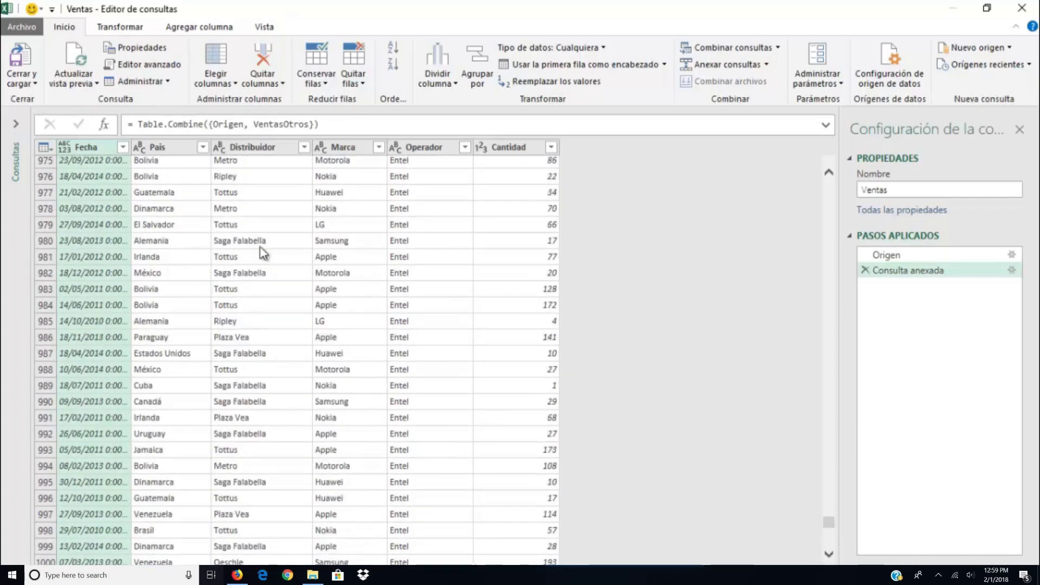
click(34, 83)
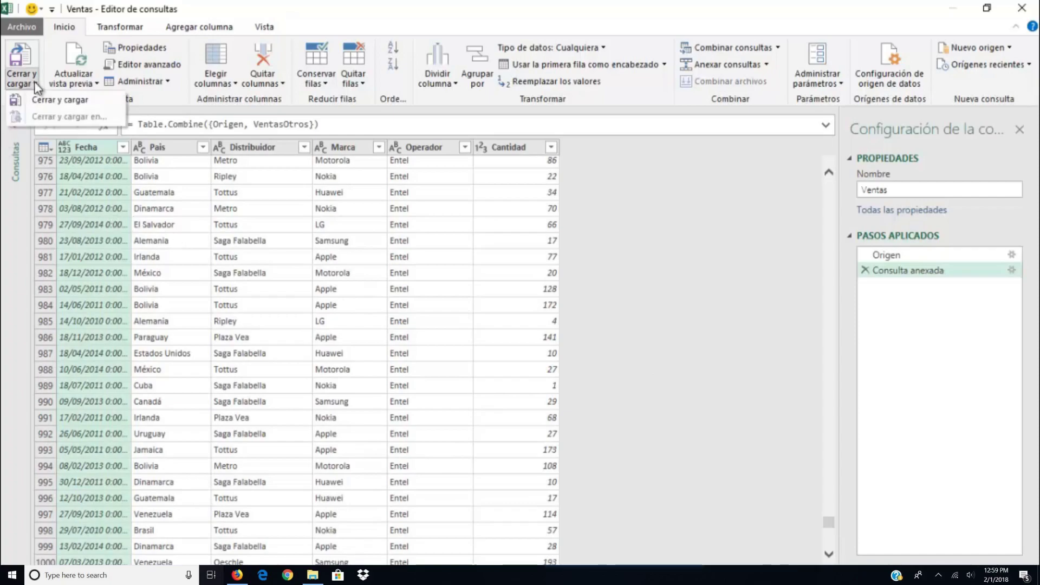
click(48, 106)
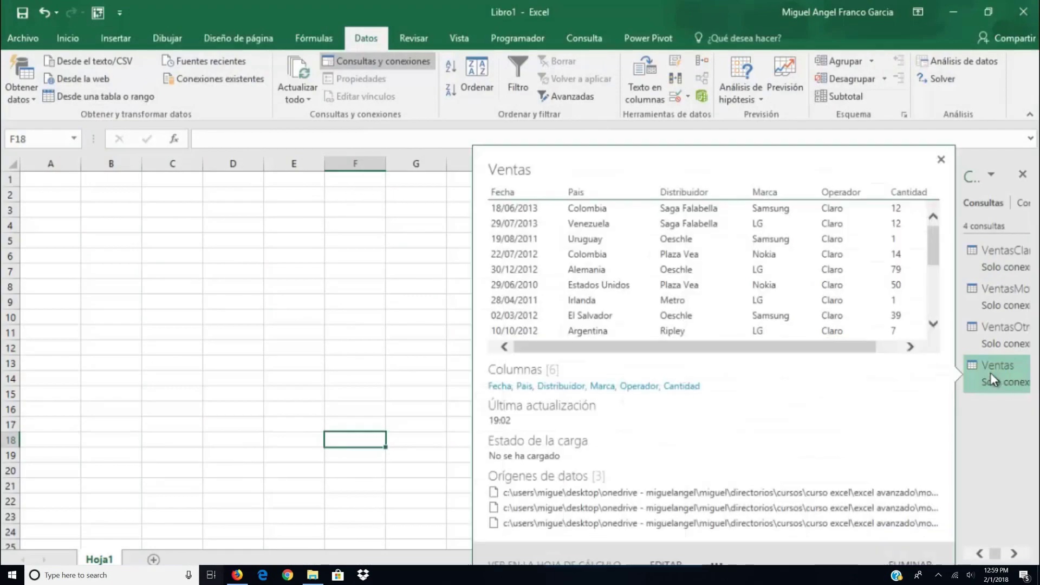
Step: Load the Ventas query as a table at cell A1 of the existing sheet Hoja1 and review its rows
right_click(993, 377)
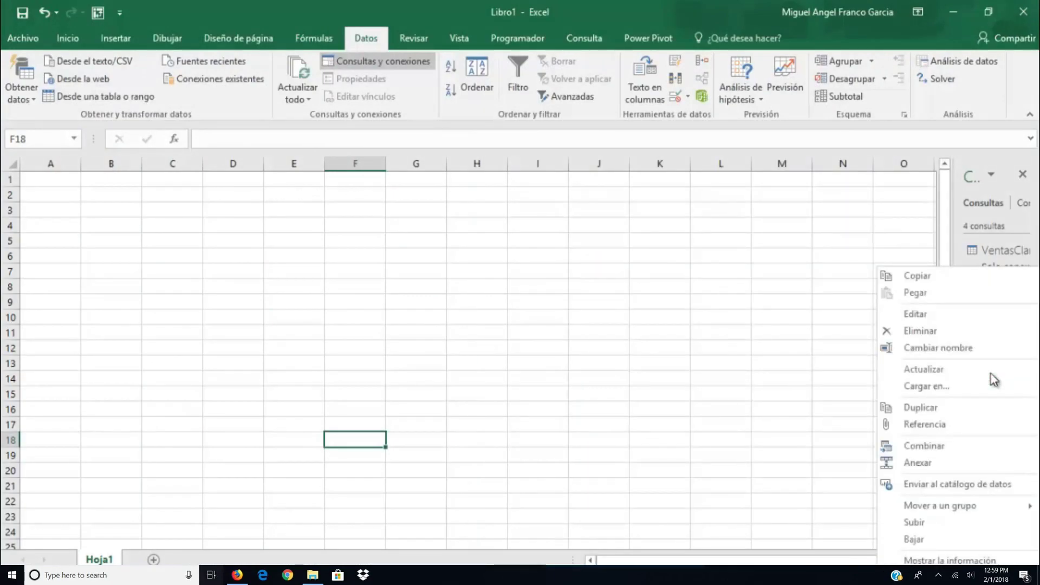
click(957, 386)
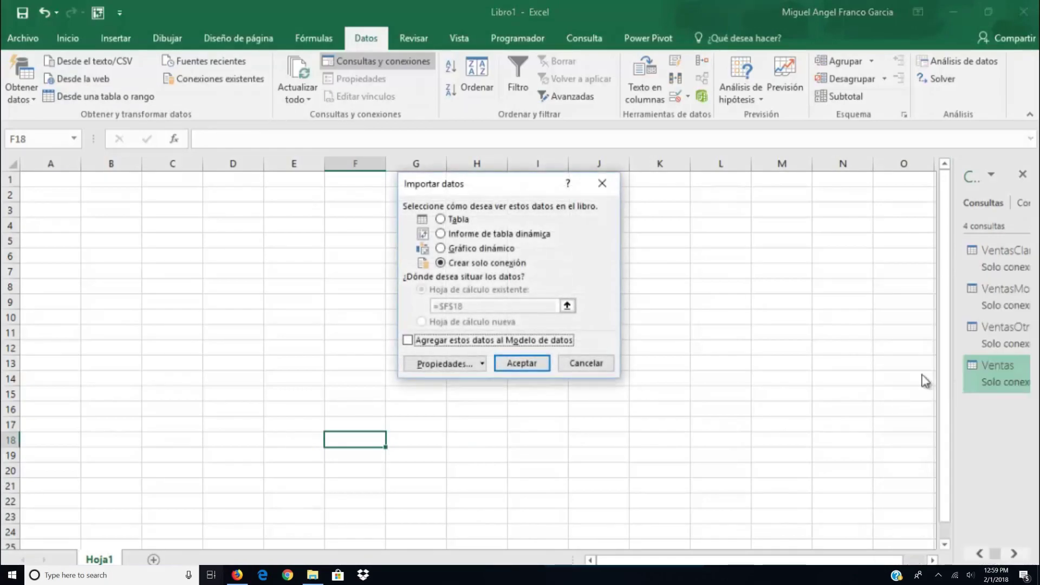
click(440, 219)
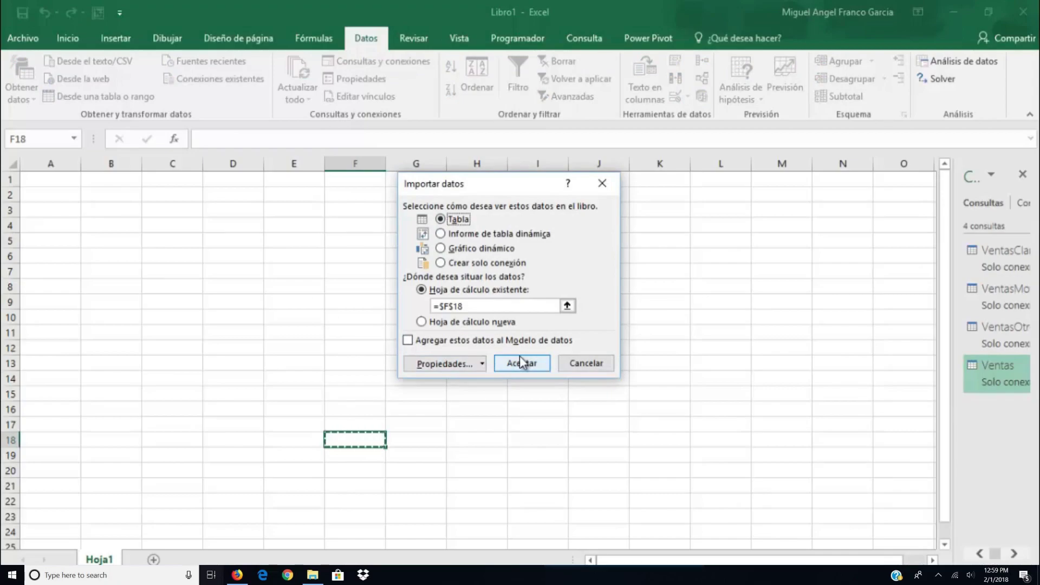
click(59, 173)
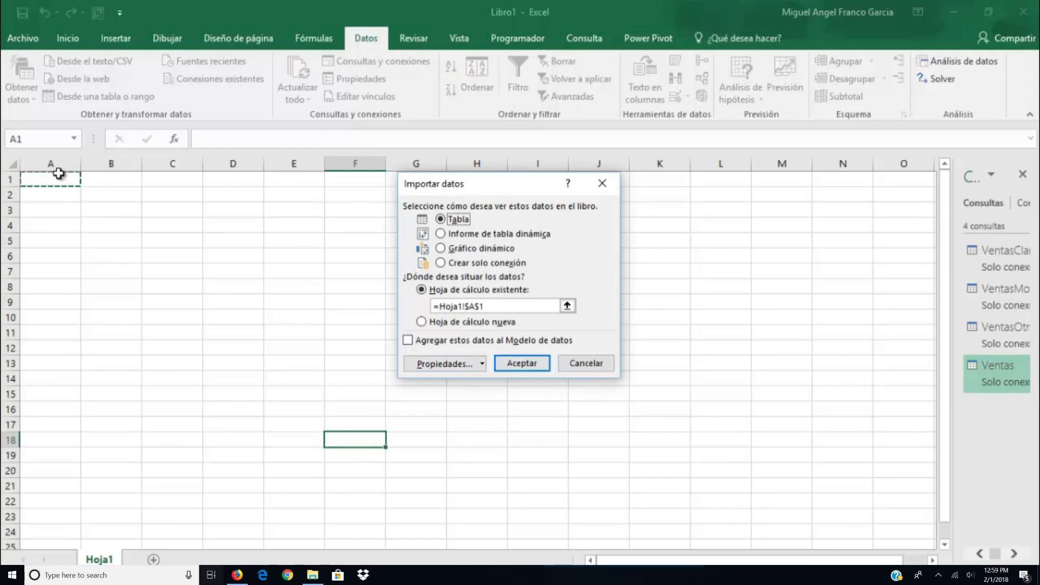
click(522, 364)
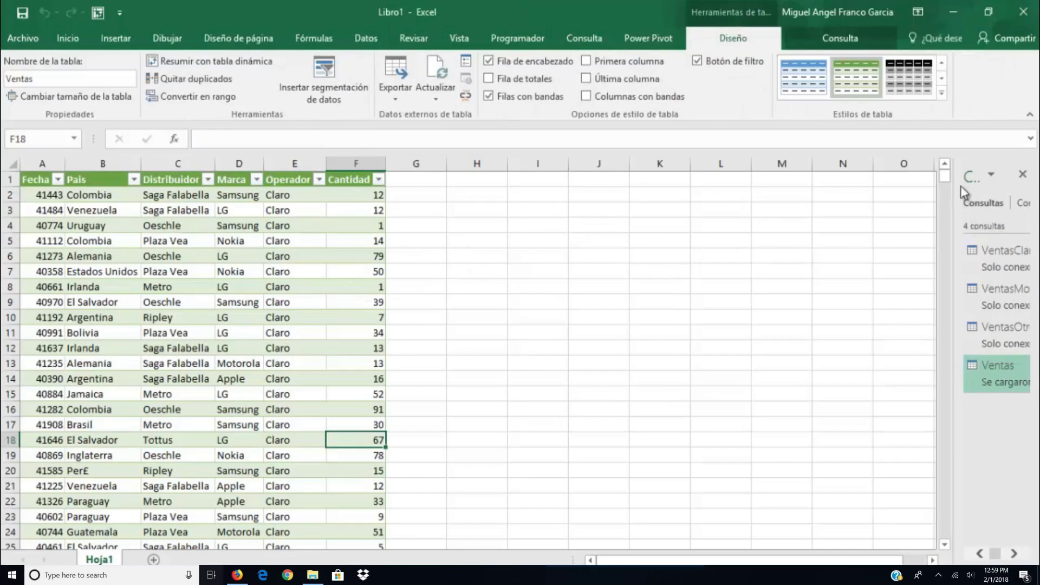
drag(945, 177, 951, 424)
drag(950, 434, 944, 165)
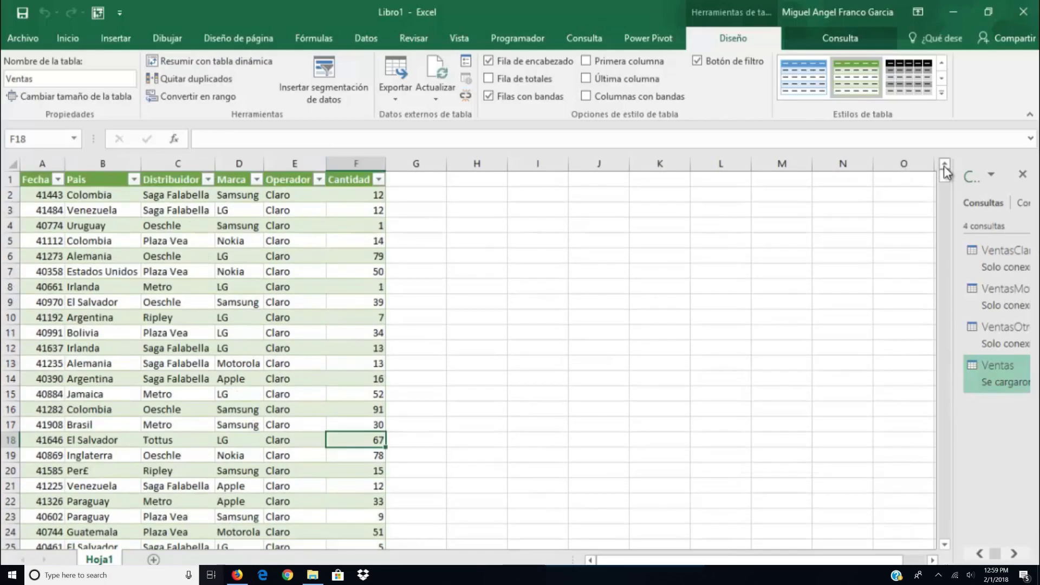